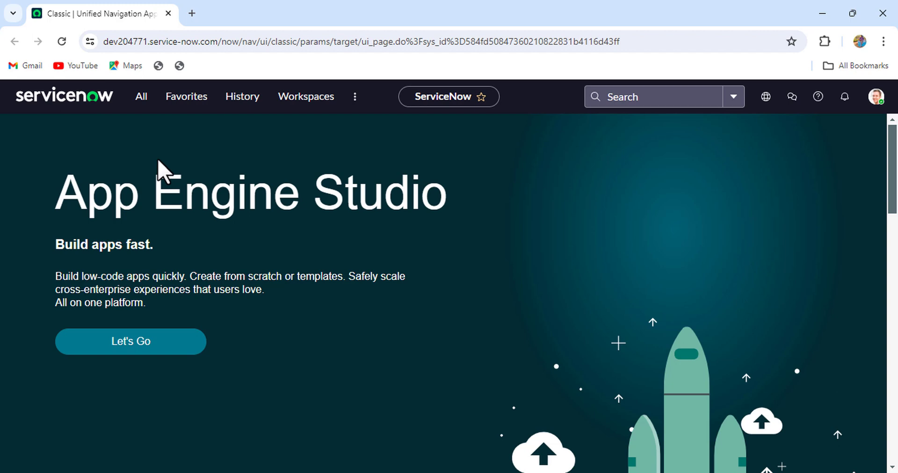
Open the incident list via incident.list and open INC0007002 in a background tab.
left_click(142, 97)
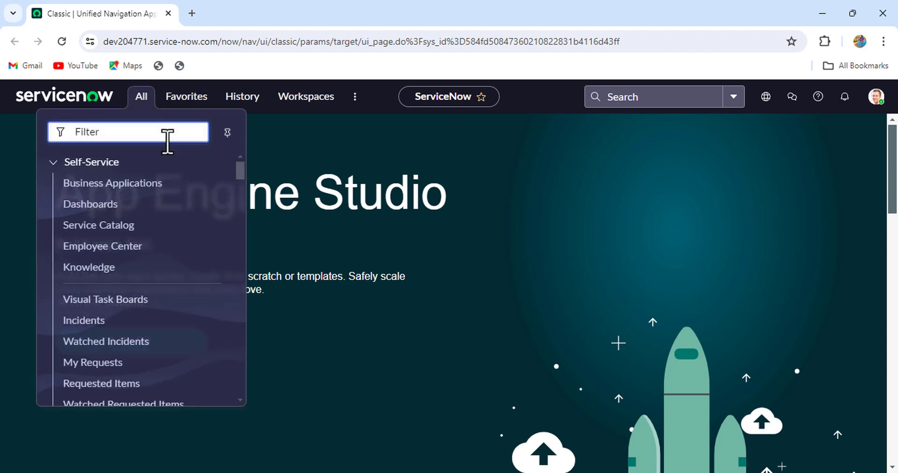
type("incident.lis")
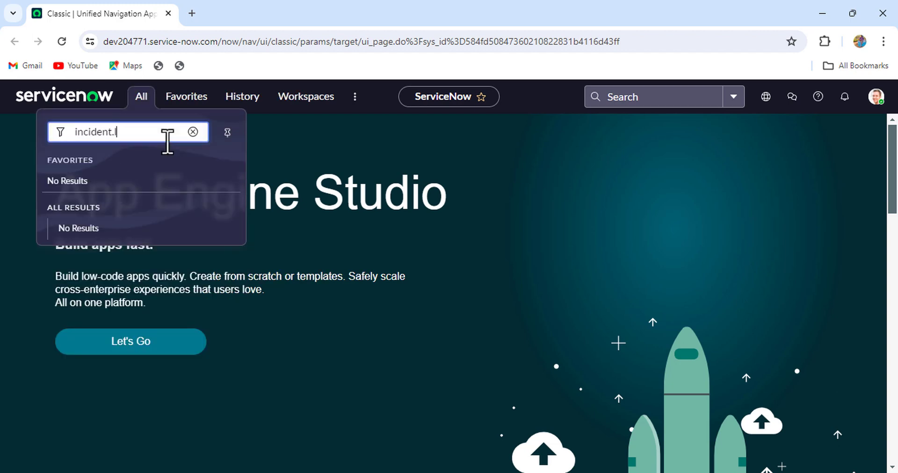
type("t")
key("Return")
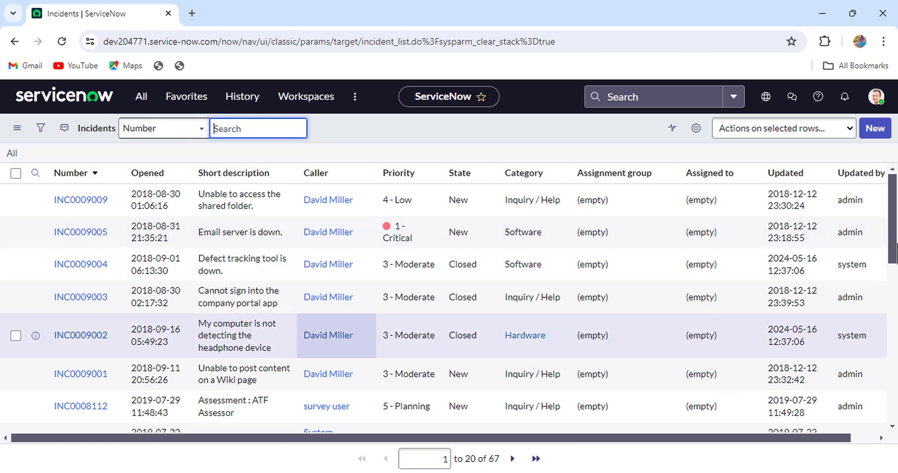
scroll(241, 368, "down", 4)
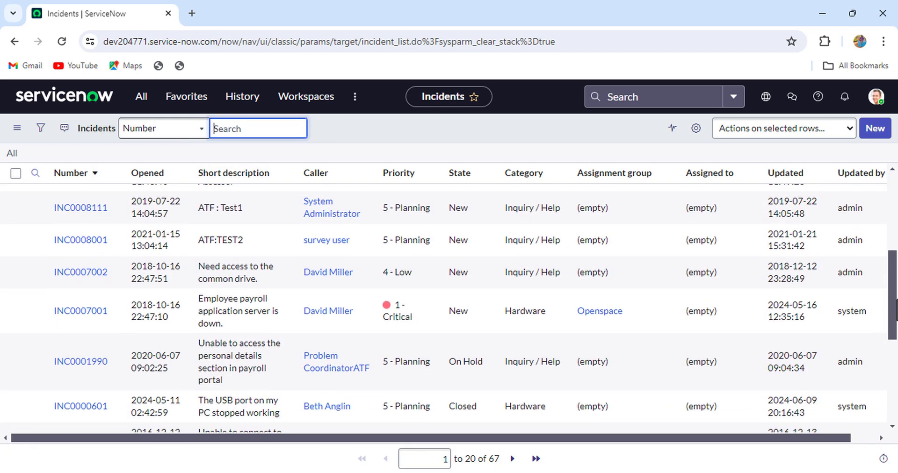
middle_click(91, 275)
On INC0007002, type the work note 'Incorrect work notes updated by System usr'.
left_click(262, 10)
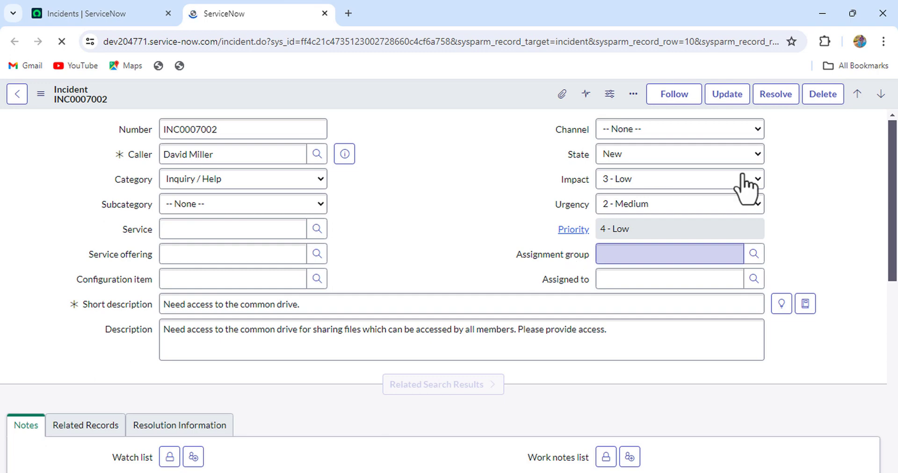
left_click_drag(895, 168, 895, 295)
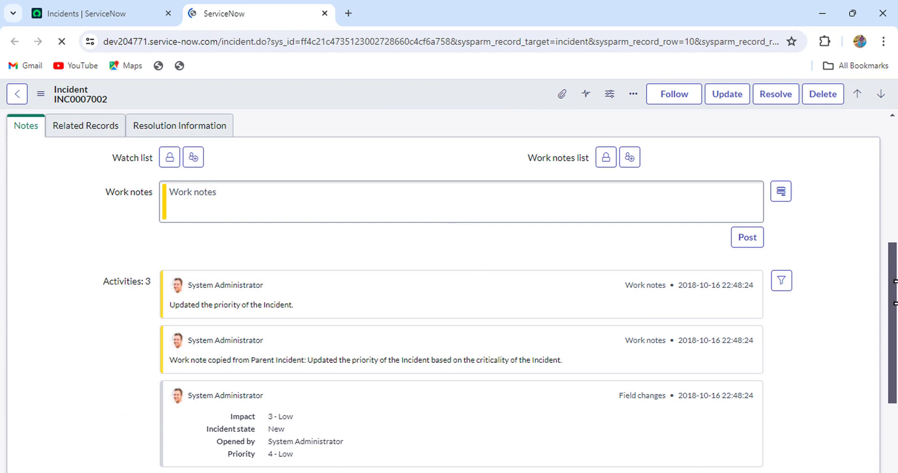
left_click(481, 194)
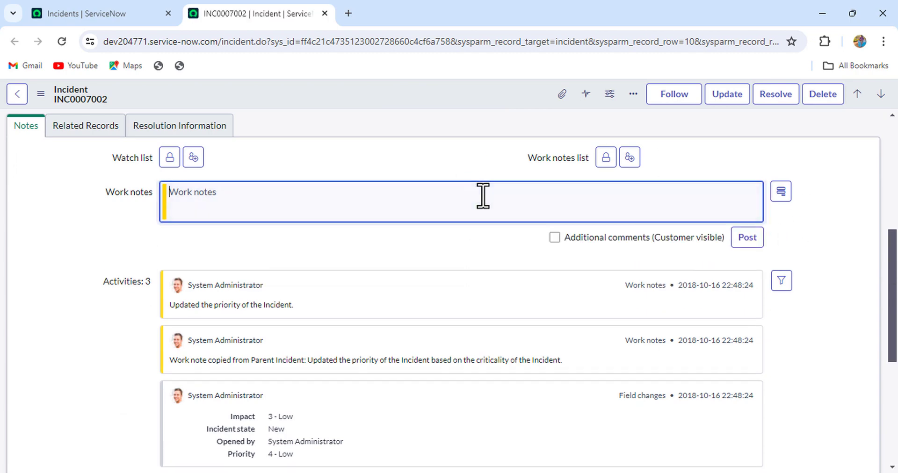
type("Incorrect work not")
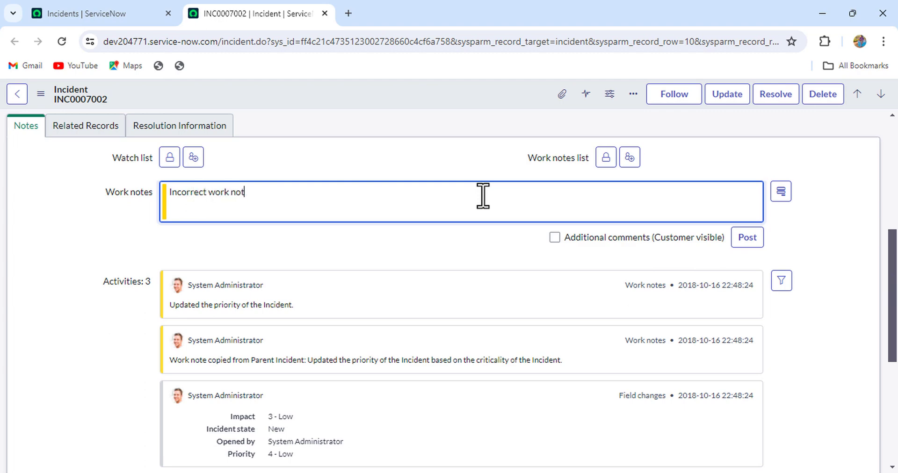
type("es updated by Syste")
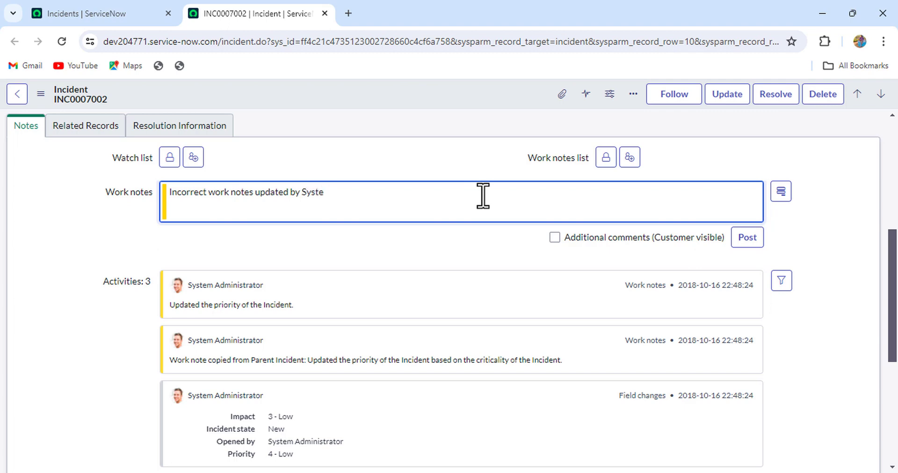
type("m usr")
Save INC0007002 and check the newly posted work note in its Activities.
right_click(394, 97)
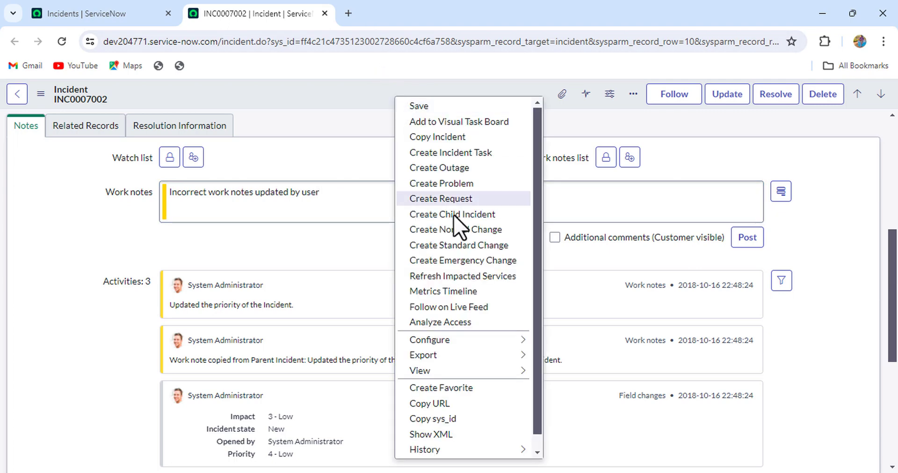
left_click(452, 107)
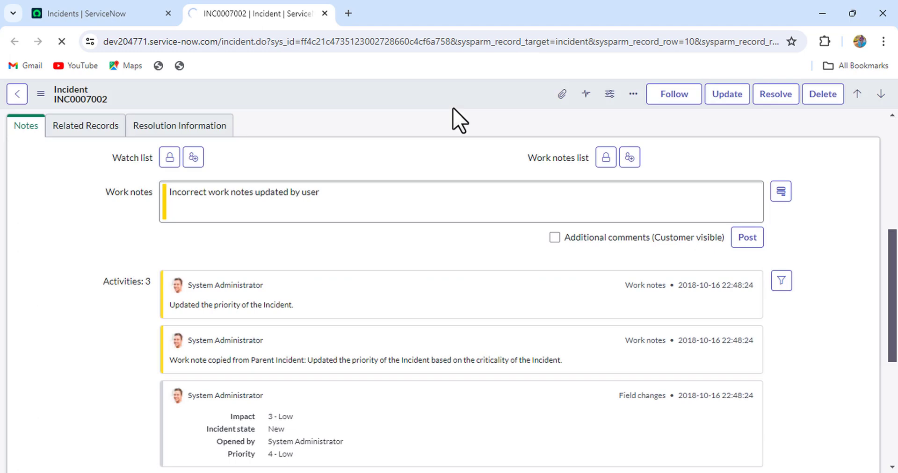
scroll(449, 290, "down", 4)
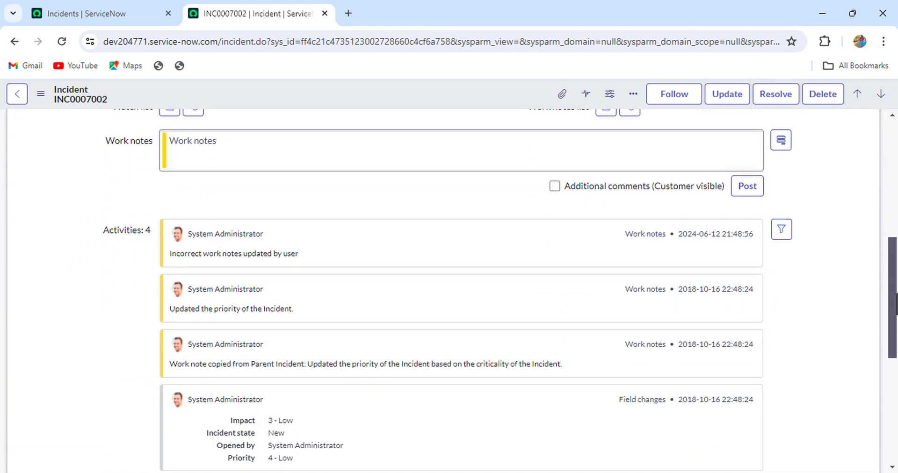
left_click_drag(172, 255, 299, 263)
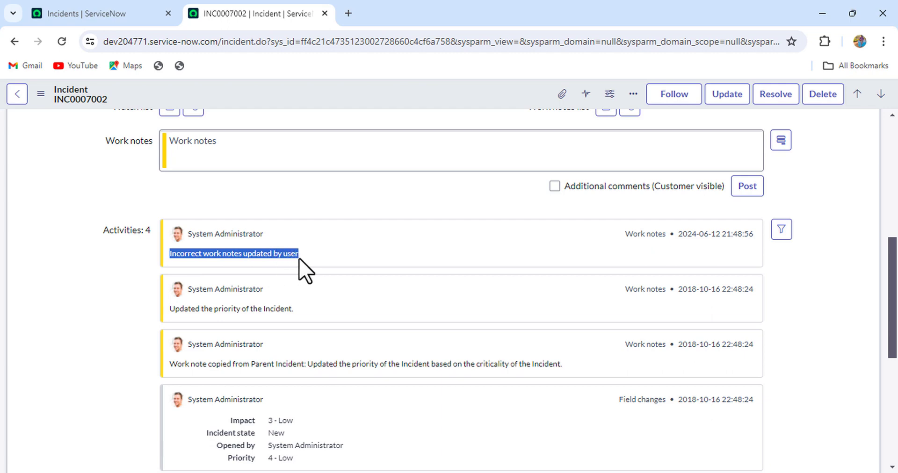
left_click(303, 255)
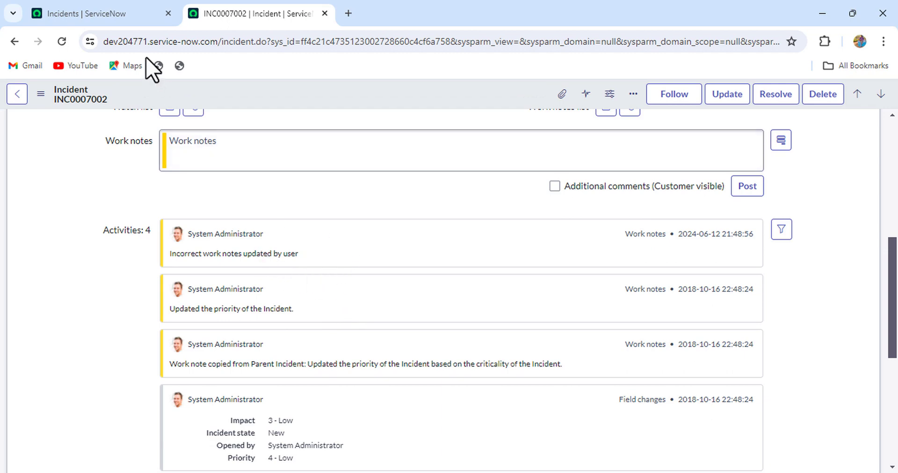
From the Incidents tab, open the Journal Entries table using sys_journal_field.FILTER.
left_click(116, 19)
left_click(142, 99)
type("sys")
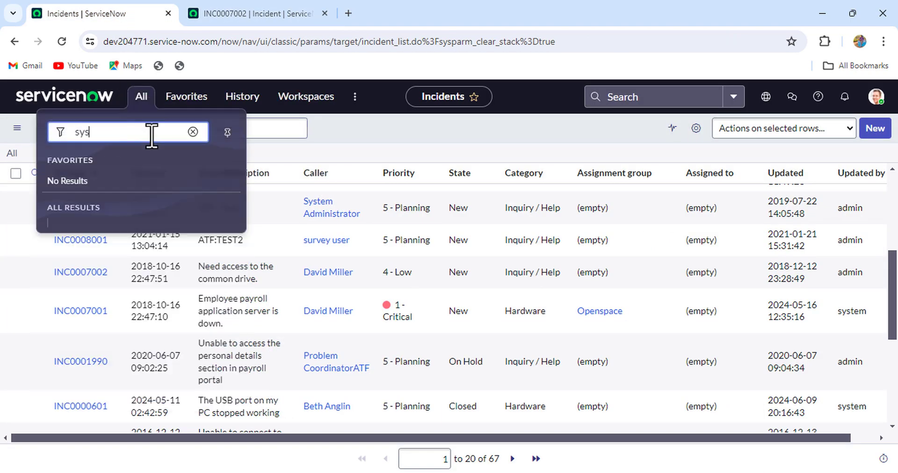
type("_journal")
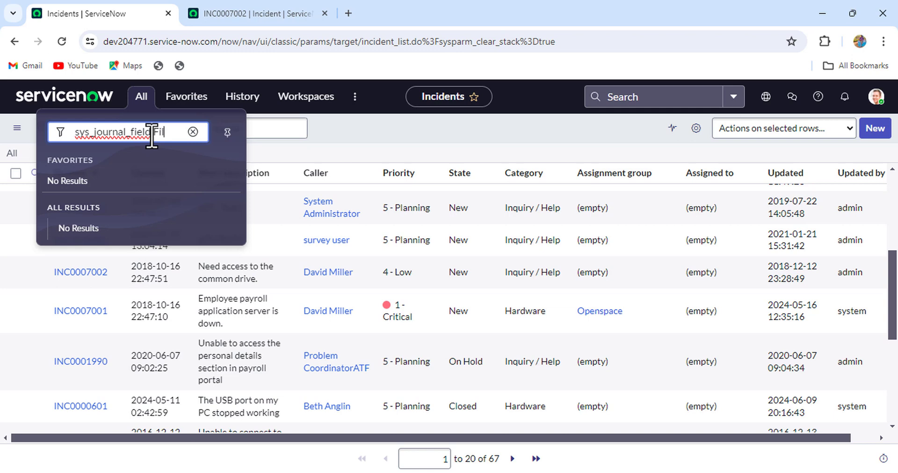
type("_field.FILTER")
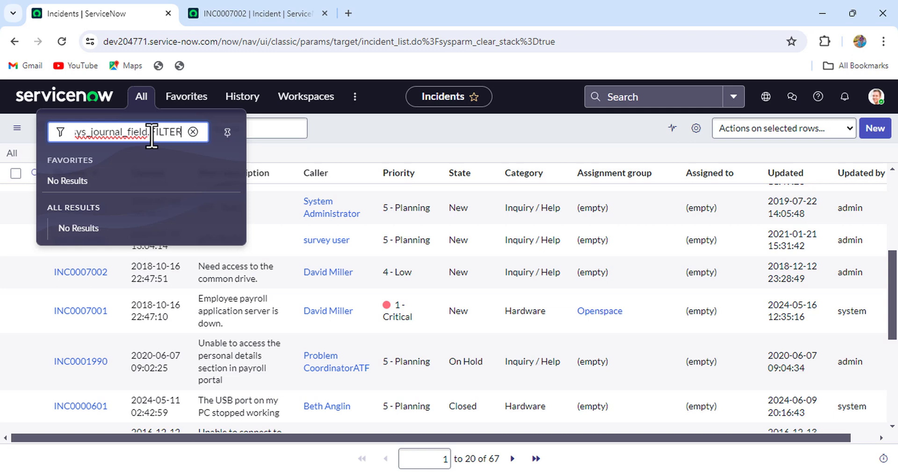
key("Return")
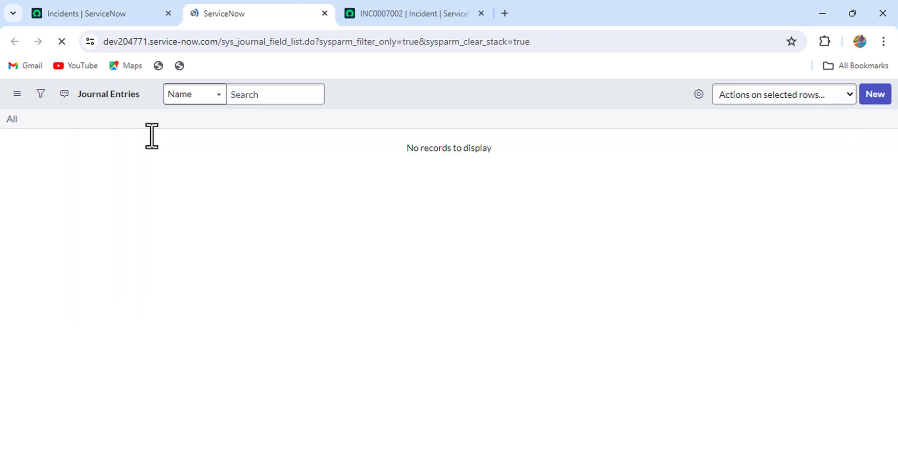
Copy INC0007002's sys_id from the record's additional actions menu.
left_click(413, 16)
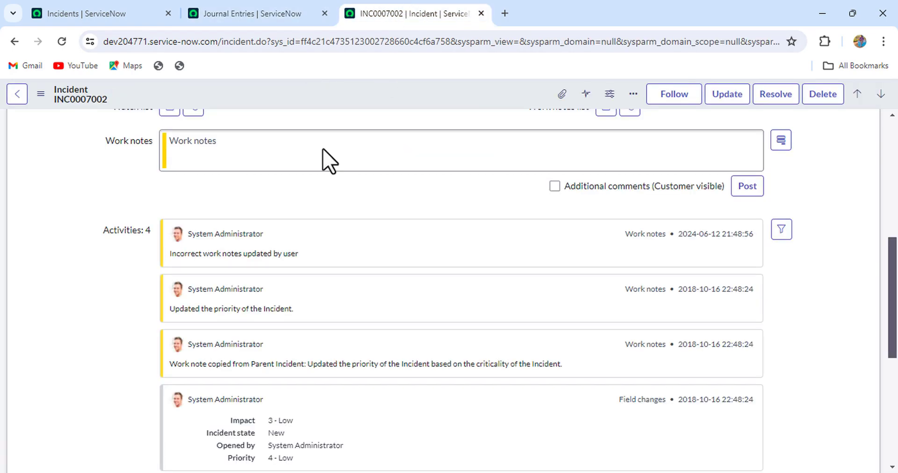
left_click(41, 94)
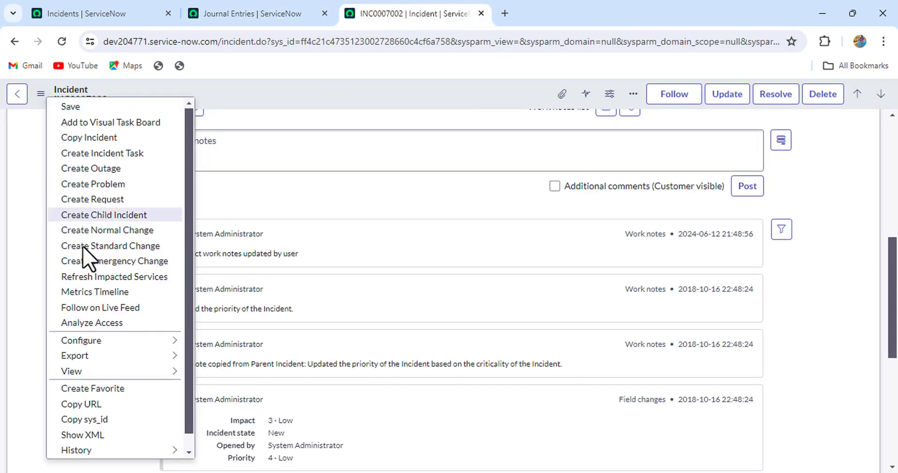
left_click(93, 419)
left_click(253, 12)
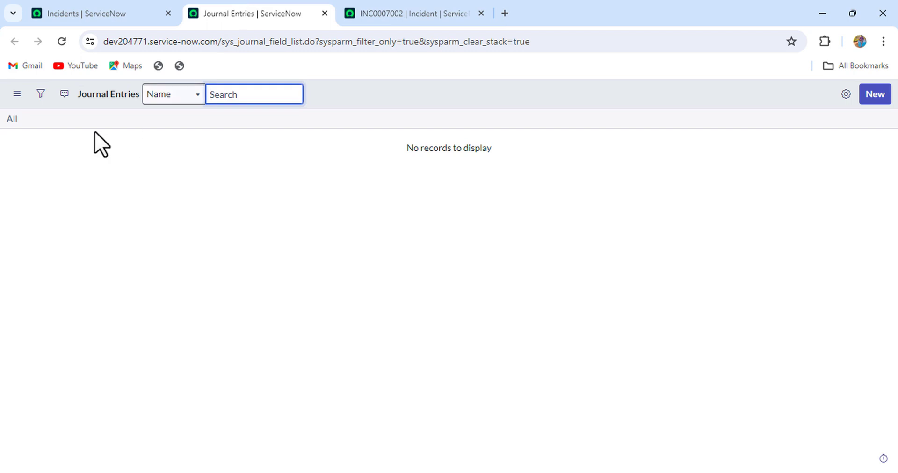
Filter Journal Entries on Element ID is the copied sys_id and run it.
left_click(39, 94)
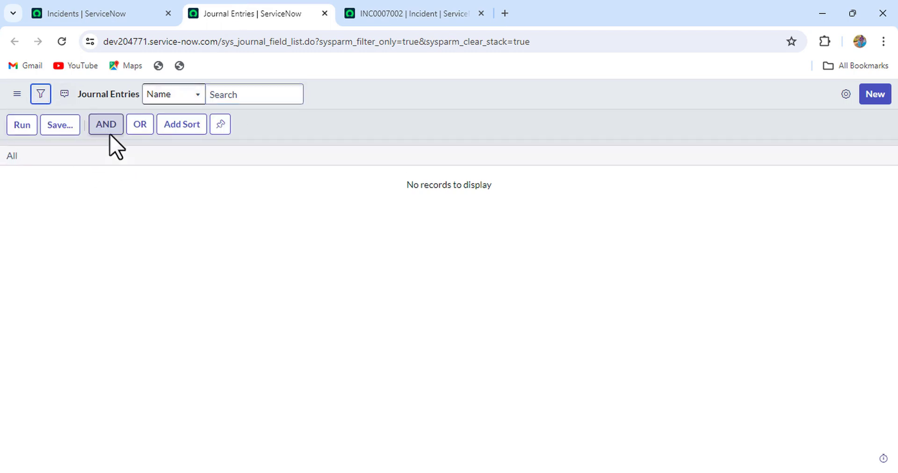
left_click(75, 157)
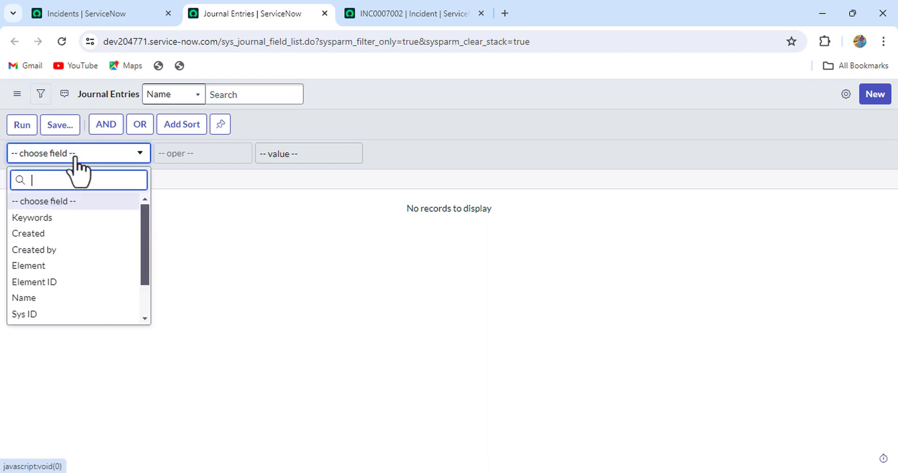
type("ele")
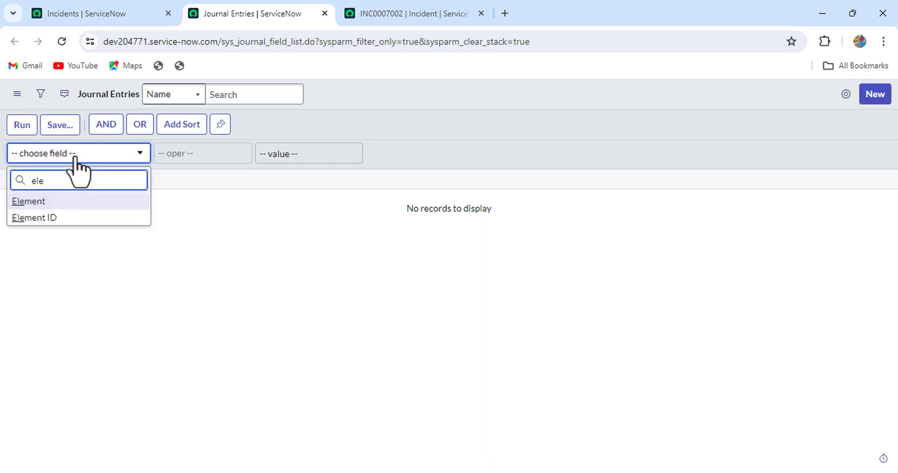
left_click(54, 219)
left_click(290, 153)
key("ctrl+v")
left_click(21, 125)
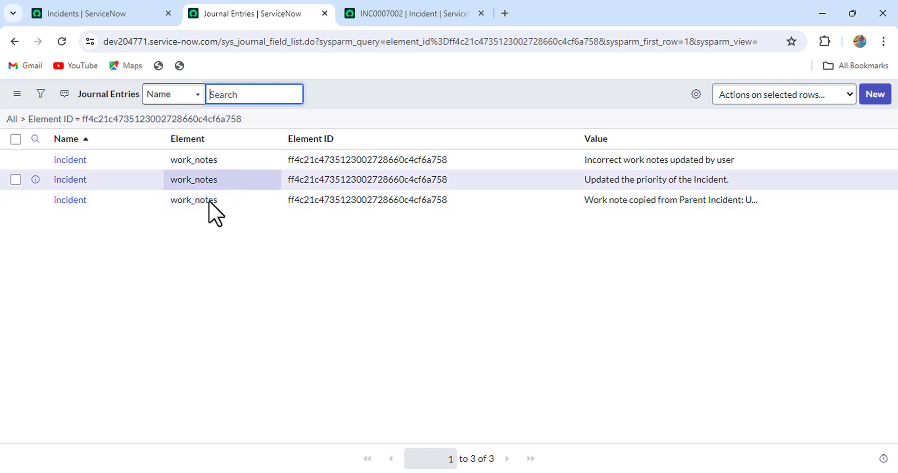
Change the top journal entry's Value to 'Correct Work notes updated by me'.
left_click(386, 17)
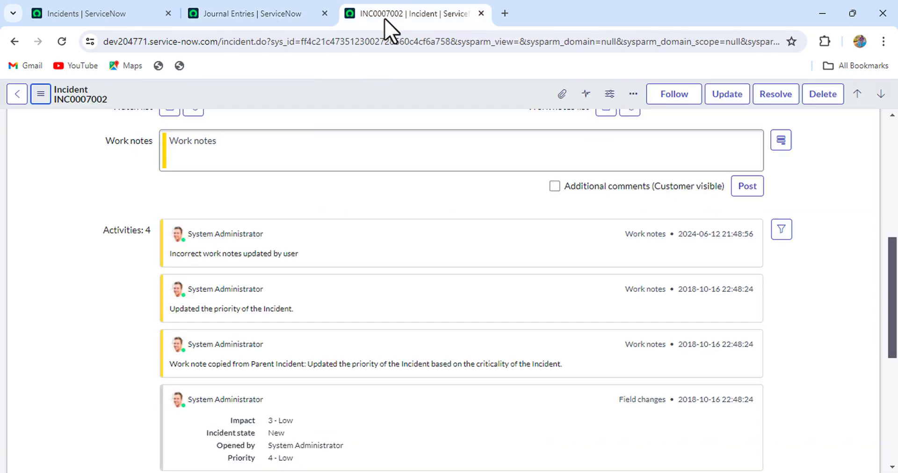
left_click(260, 12)
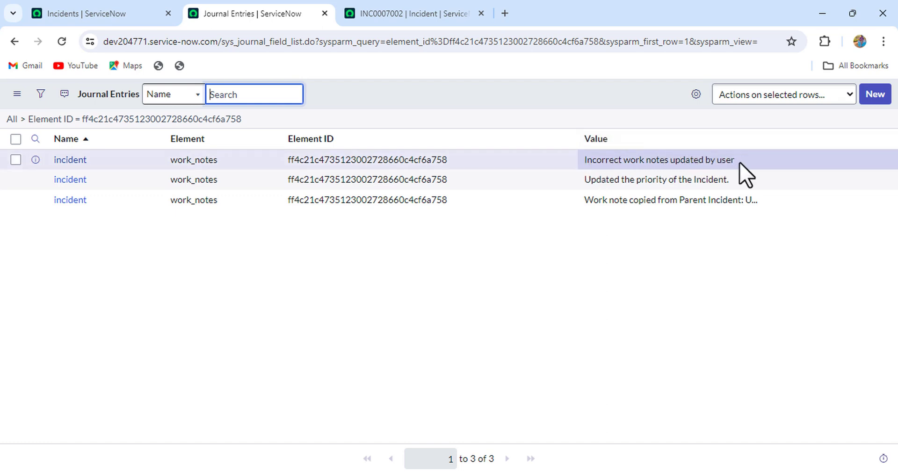
left_click(771, 161)
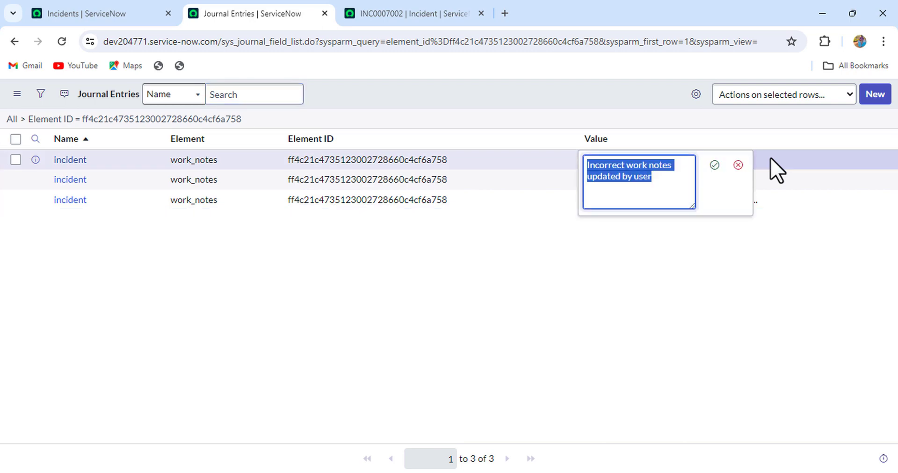
type("Correct Work notes updated by me")
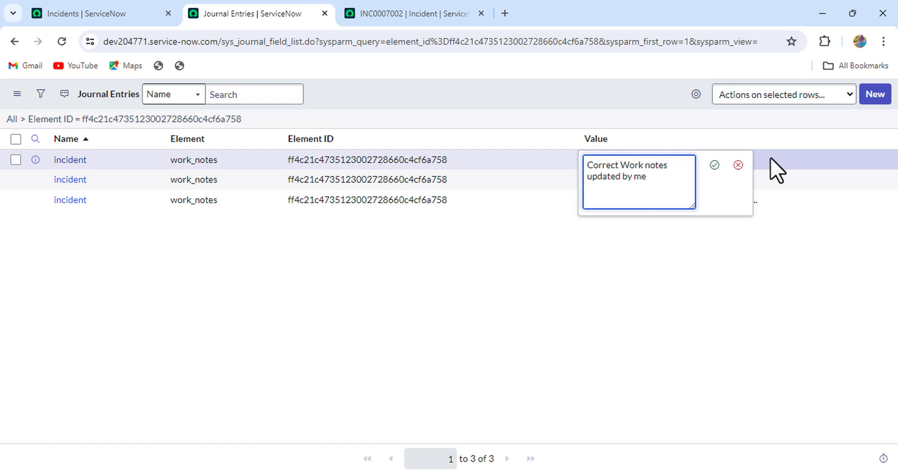
left_click(714, 165)
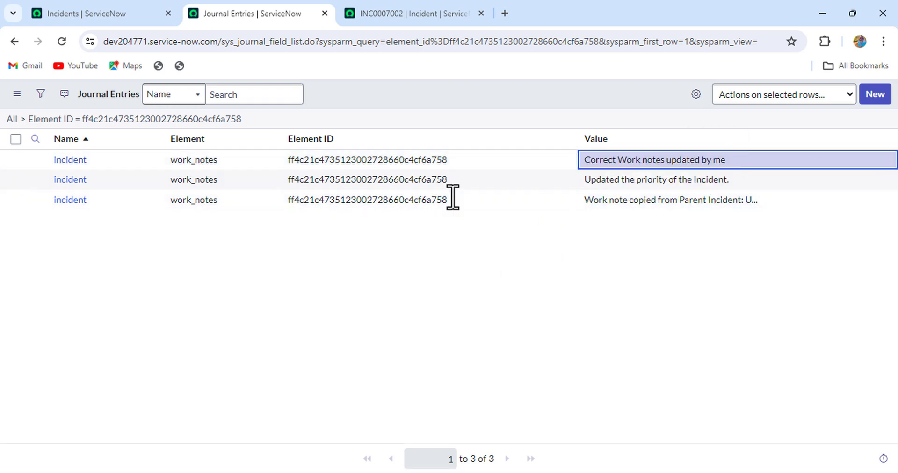
Reload INC0007002 and confirm its activity still shows the incorrect note.
left_click(401, 10)
left_click(62, 40)
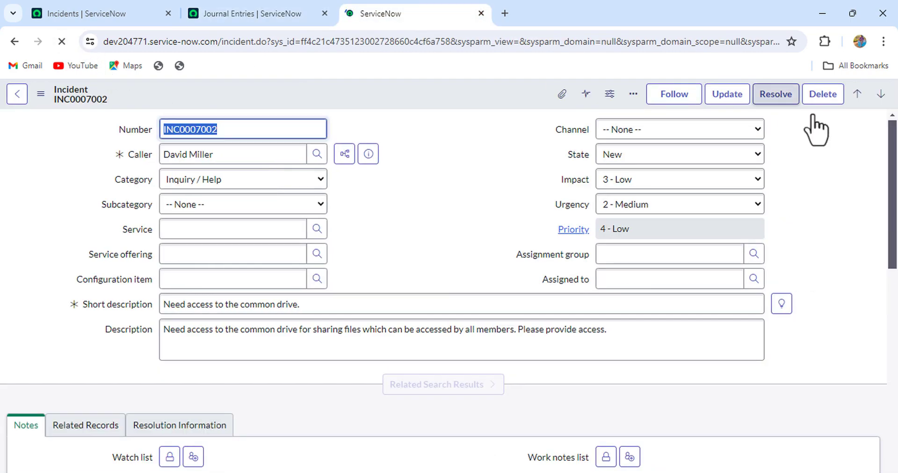
scroll(477, 241, "down", 10)
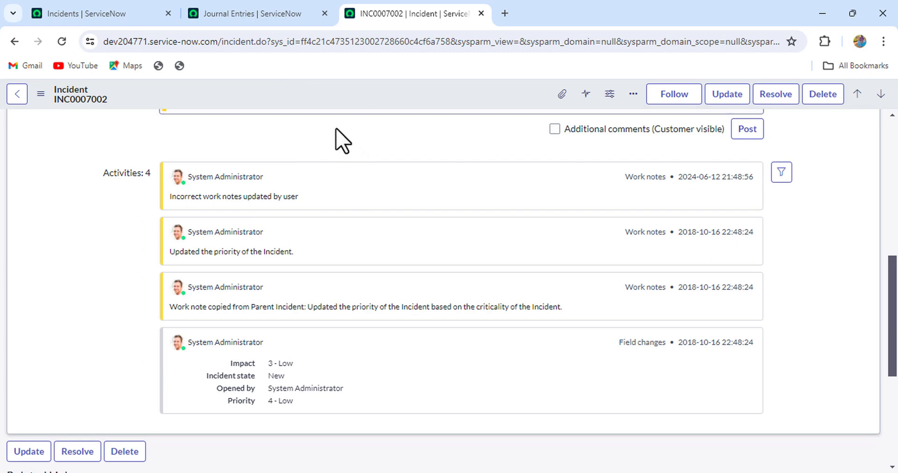
left_click(265, 17)
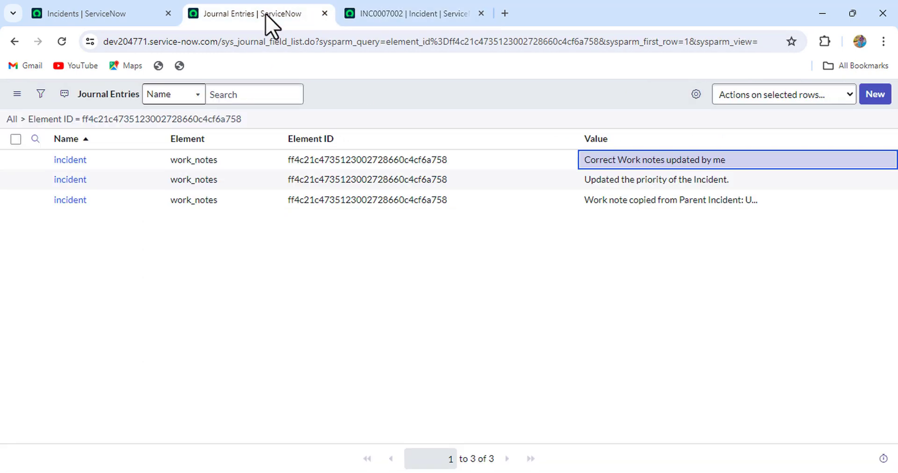
left_click(376, 8)
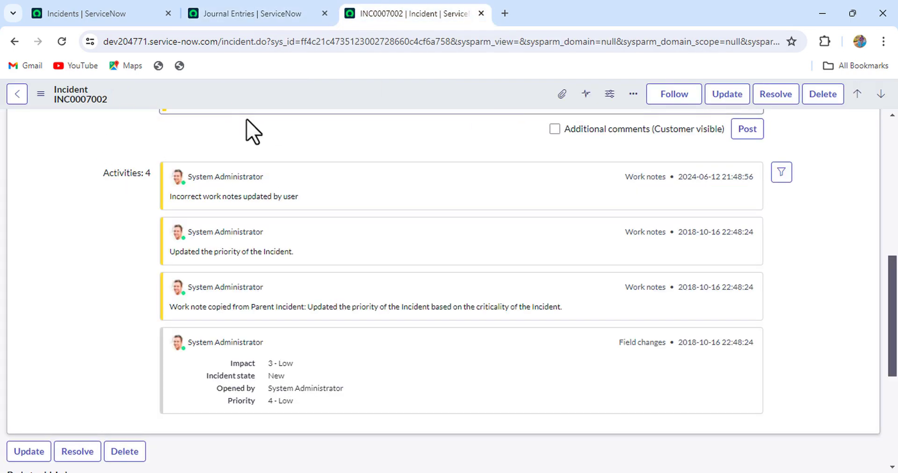
left_click(100, 15)
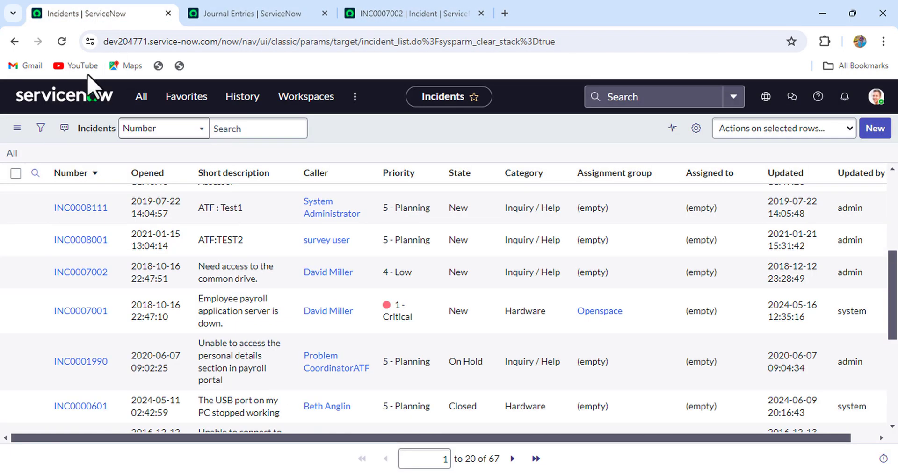
Open the Sys Audit table via sys_audit in the navigator.
left_click(140, 97)
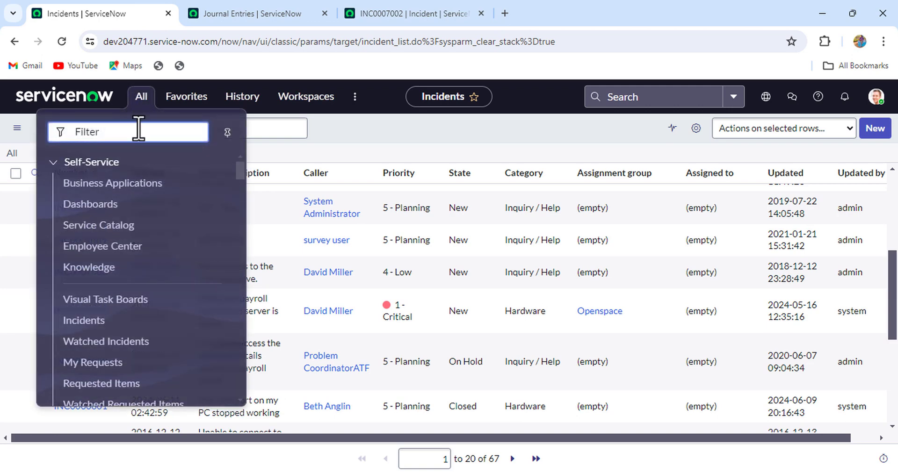
type("sys_audit.FILTER")
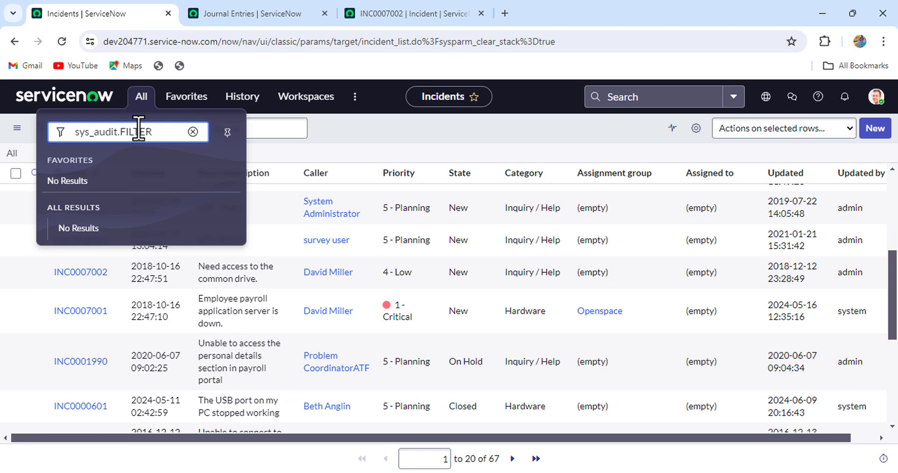
key("Return")
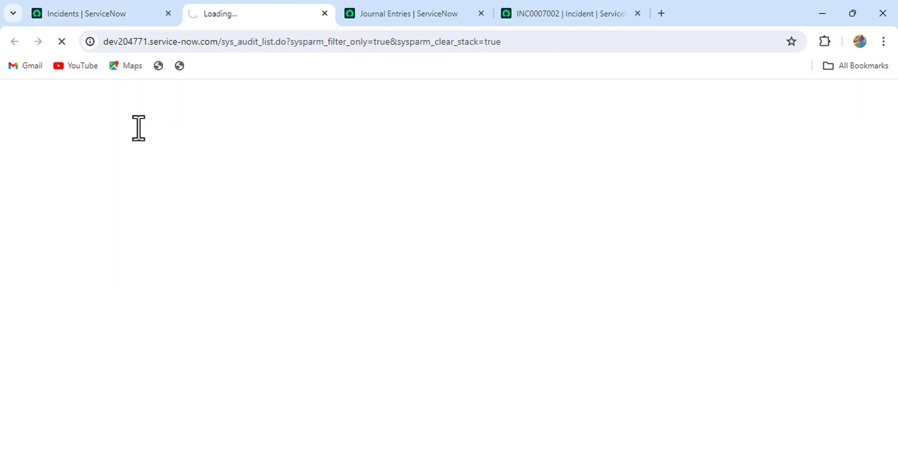
Filter Sys Audits on Document Key is the incident's sys_id, then compare with Journal Entries.
left_click(41, 94)
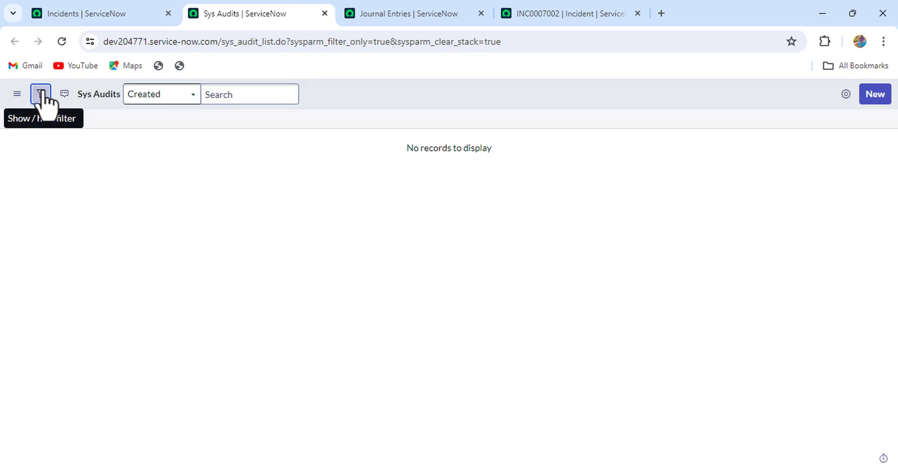
left_click(100, 158)
type("dco")
key("BackSpace")
key("BackSpace")
type("ocu")
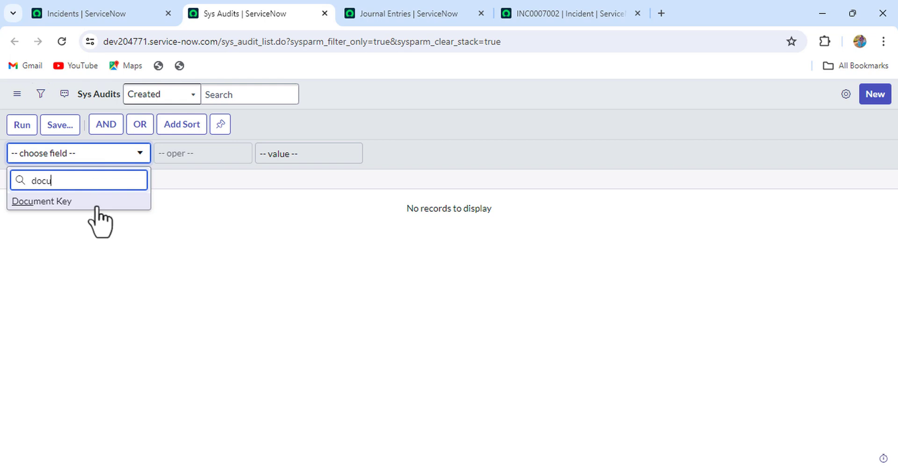
left_click(94, 202)
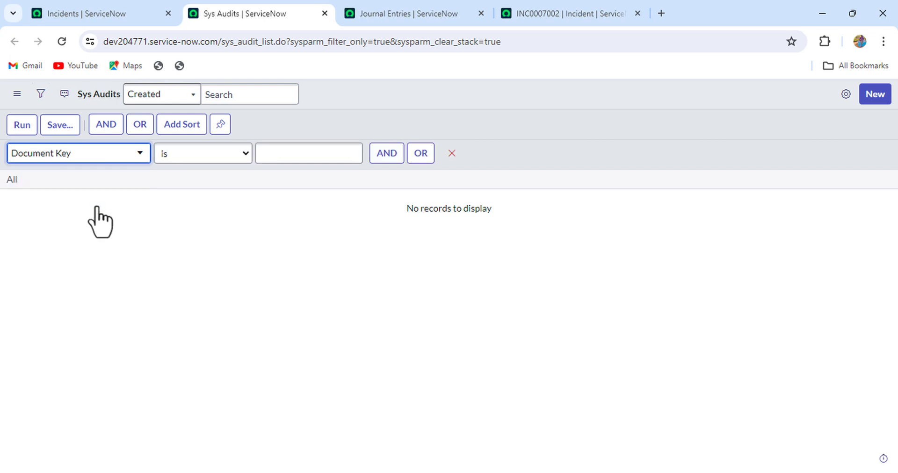
left_click(320, 153)
key("ctrl+v")
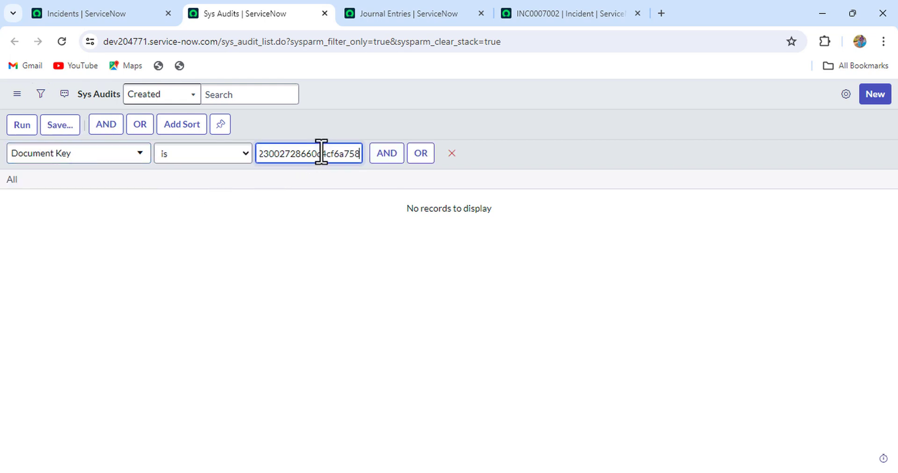
left_click(23, 125)
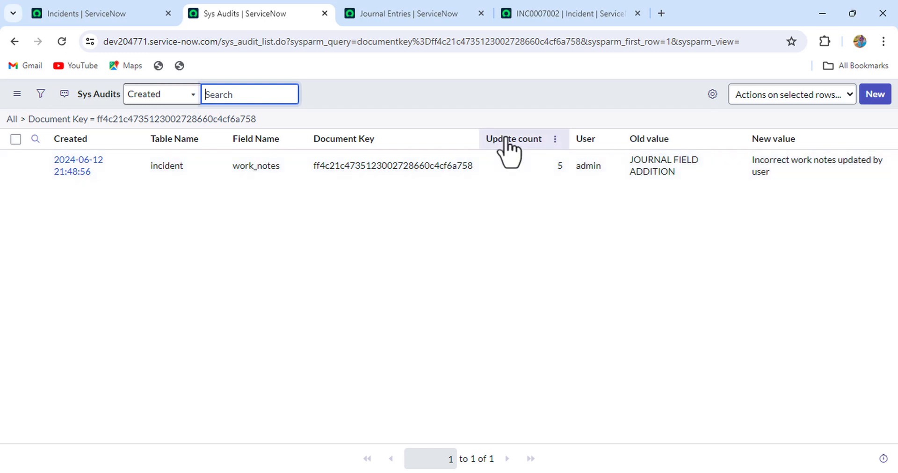
left_click(418, 14)
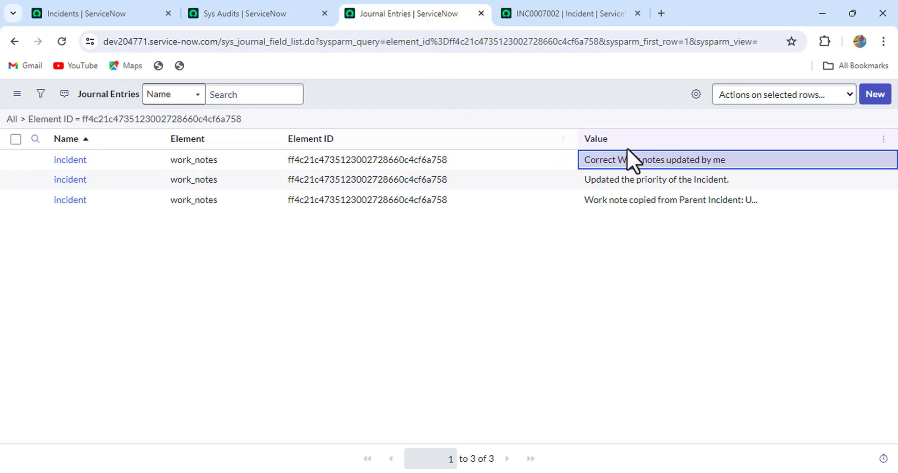
left_click(269, 14)
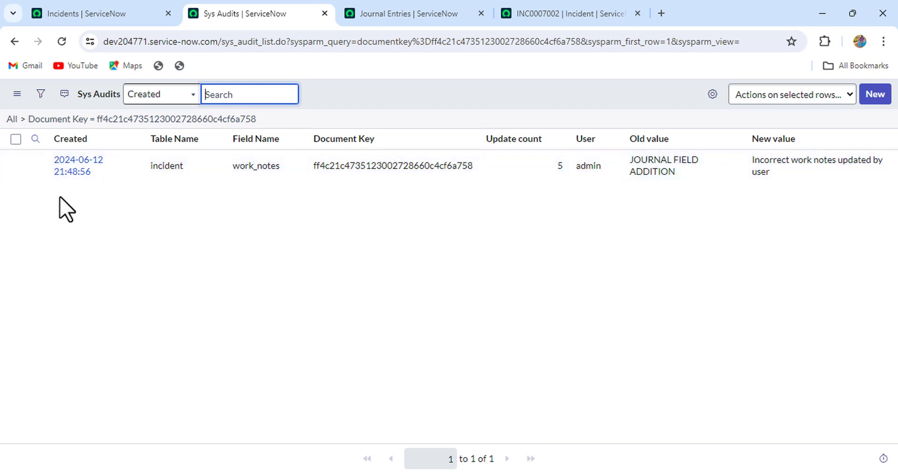
Open the 2024-06-12 work_notes audit record and clear its Old value.
left_click(59, 172)
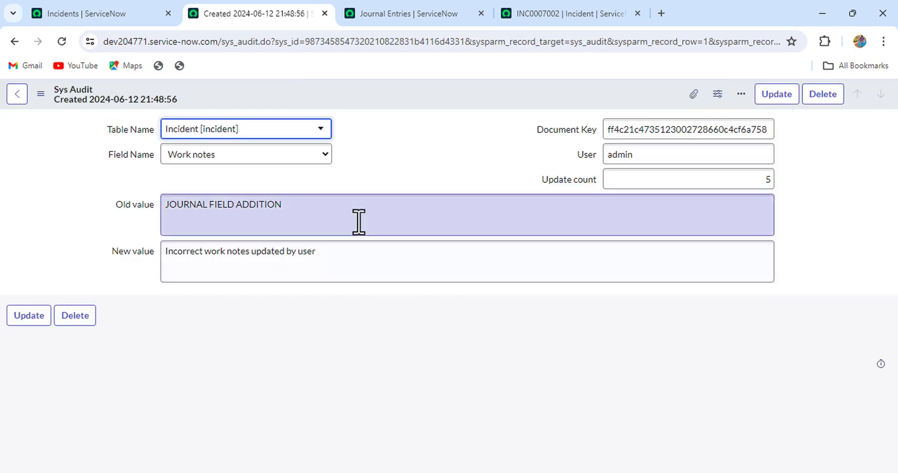
left_click(359, 218)
key("ctrl+a")
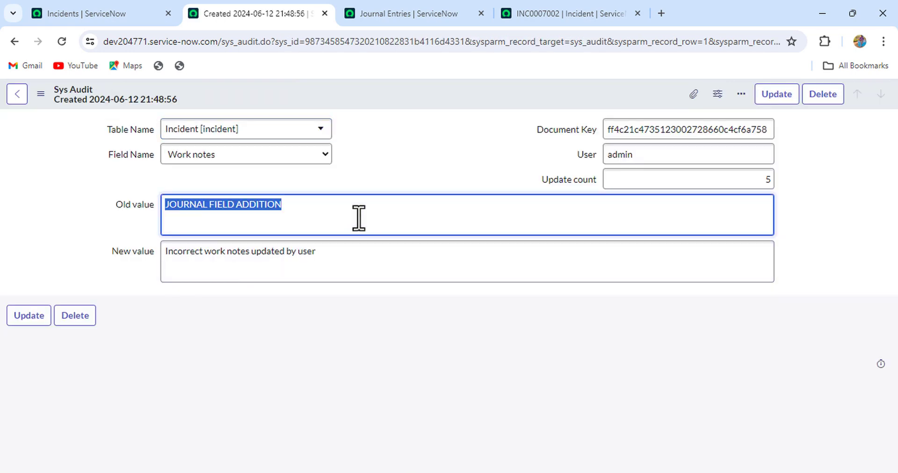
key("BackSpace")
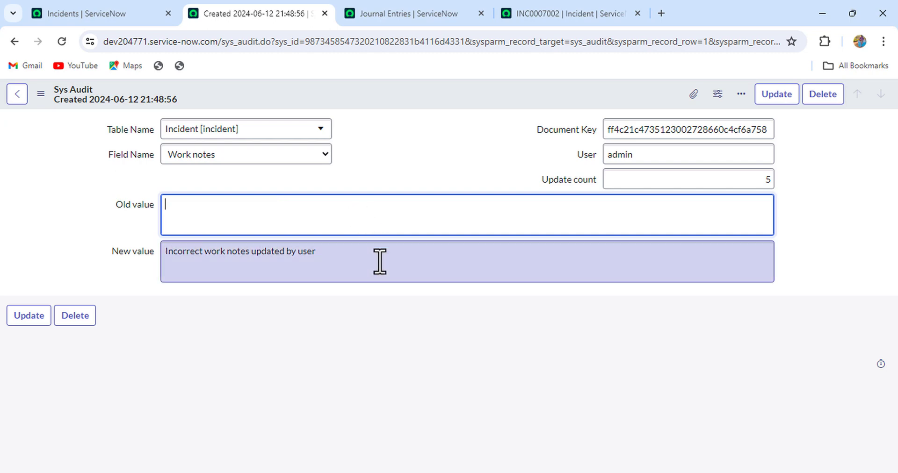
Replace the audit's New value with the copied 'Correct Work notes updated by me'.
left_click(412, 15)
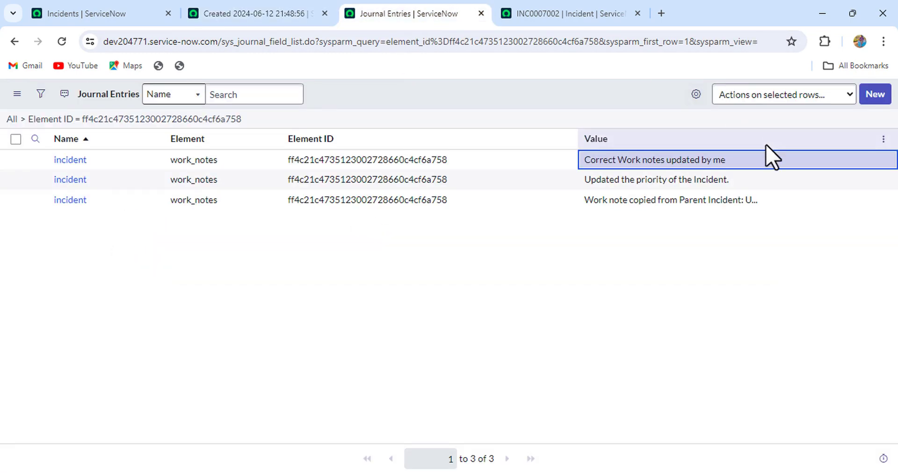
left_click_drag(763, 163, 584, 165)
key("ctrl+c")
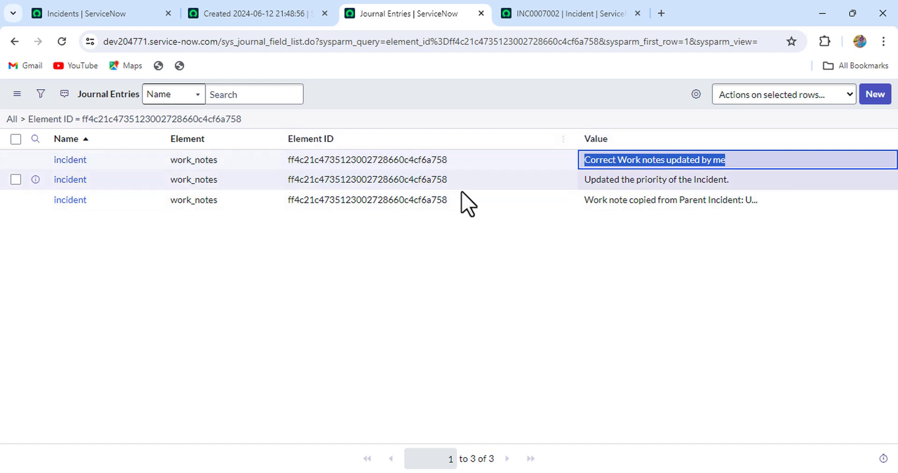
left_click(241, 13)
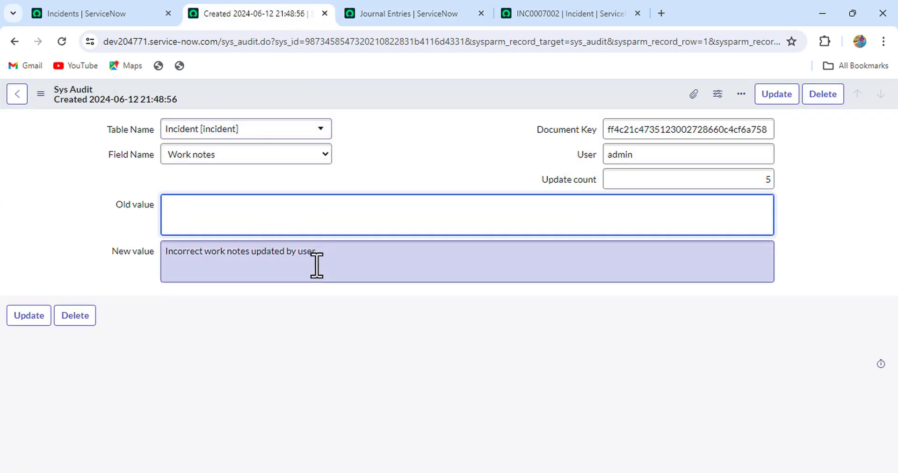
triple_click(347, 269)
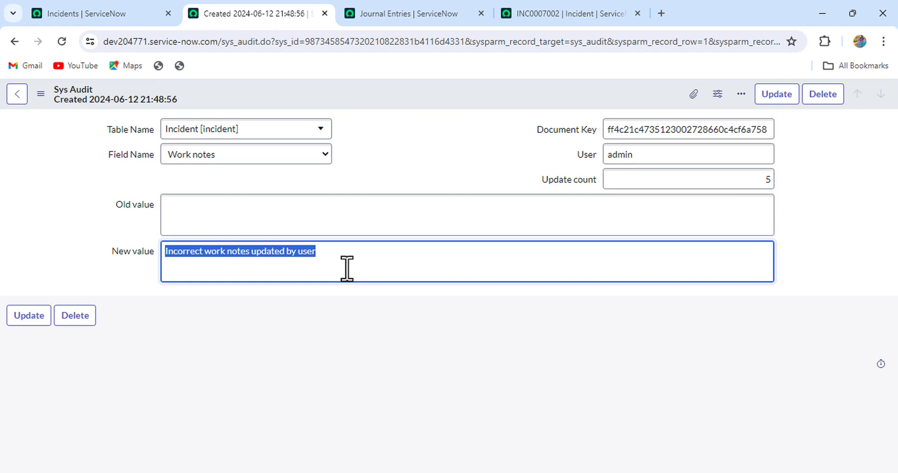
key("ctrl+v")
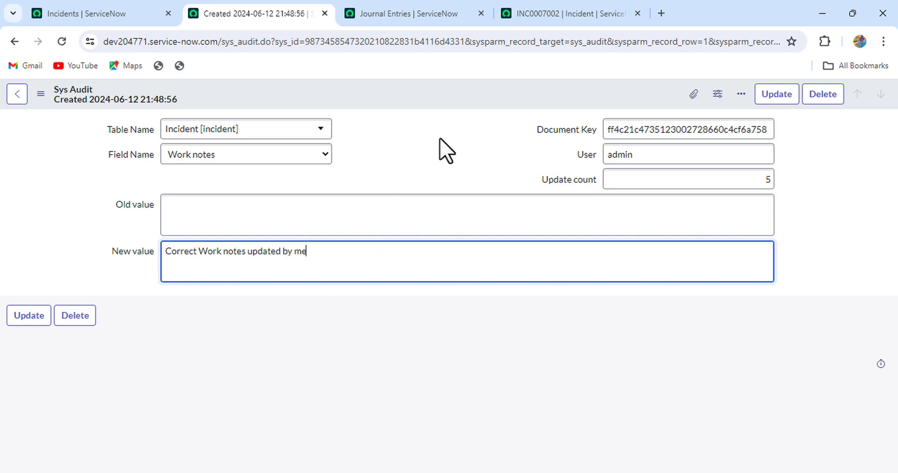
right_click(431, 92)
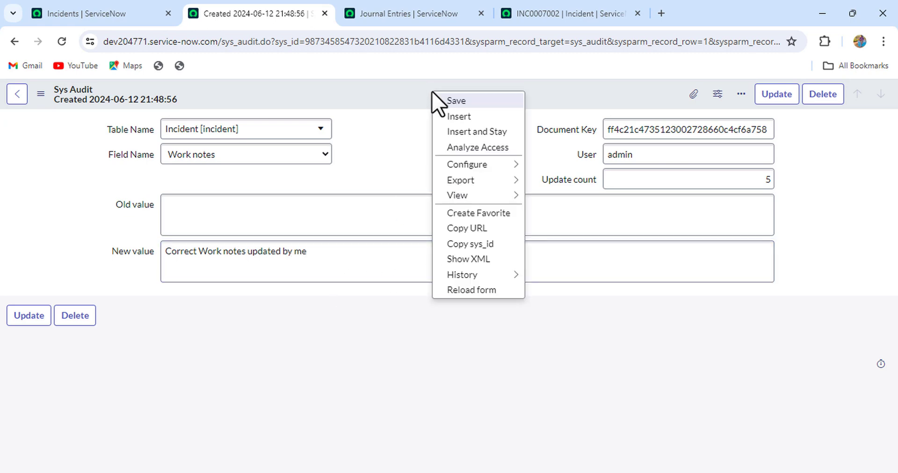
Save the edited Sys Audit record.
left_click(457, 102)
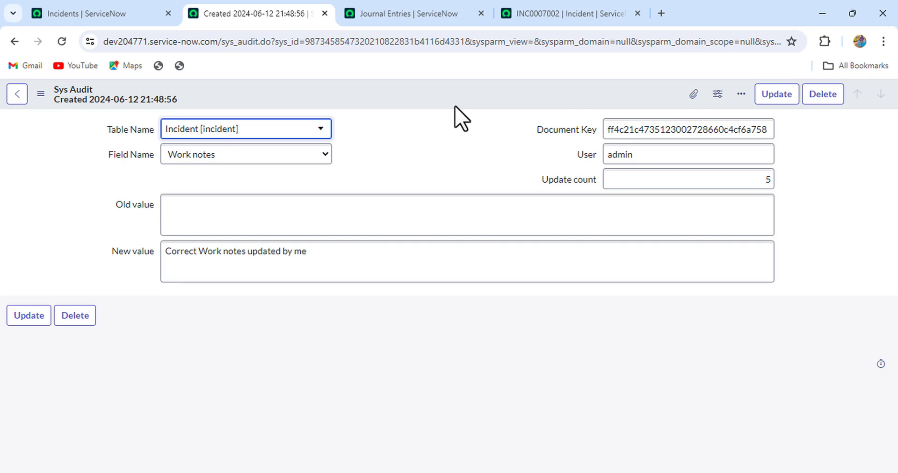
left_click(419, 14)
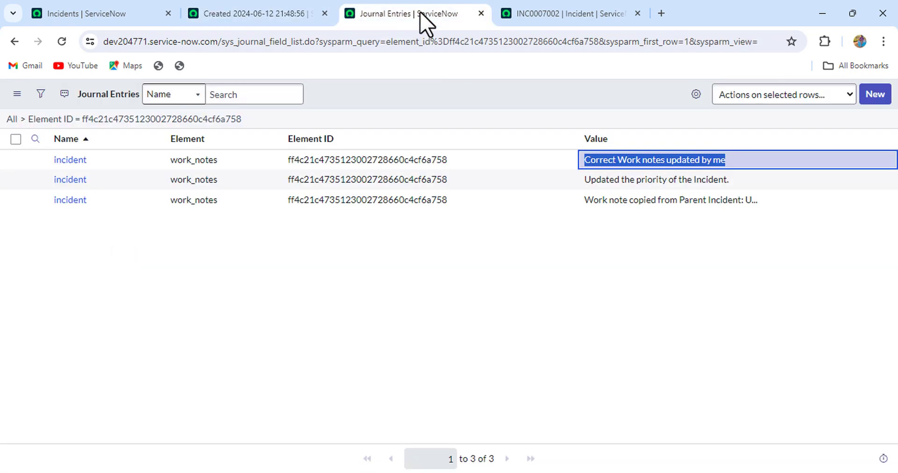
left_click(278, 18)
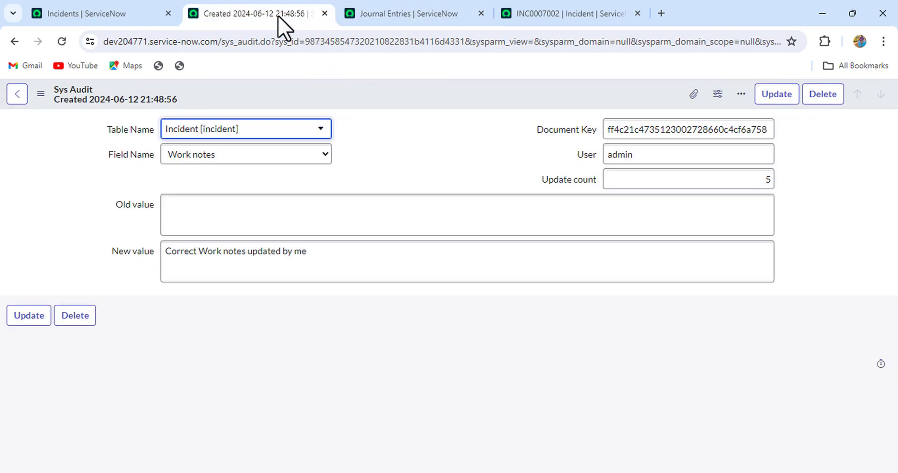
Reload INC0007002 and review Activities, still showing 'Incorrect work notes updated by user'.
left_click(583, 15)
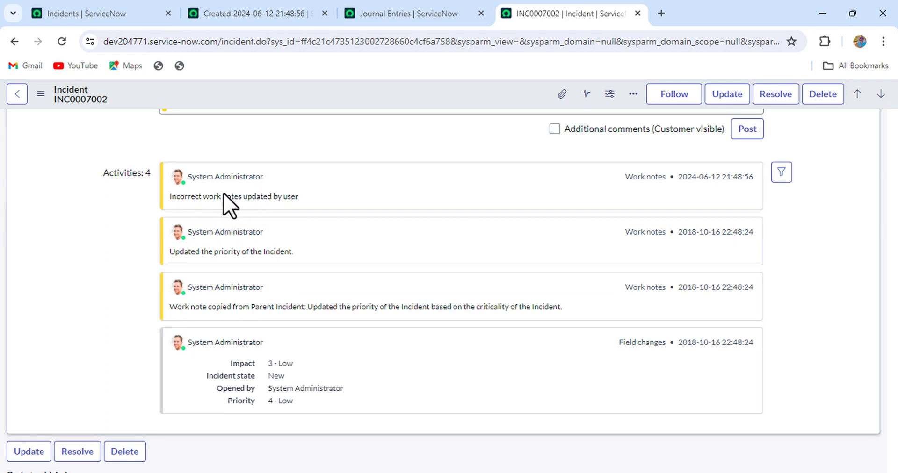
left_click(61, 41)
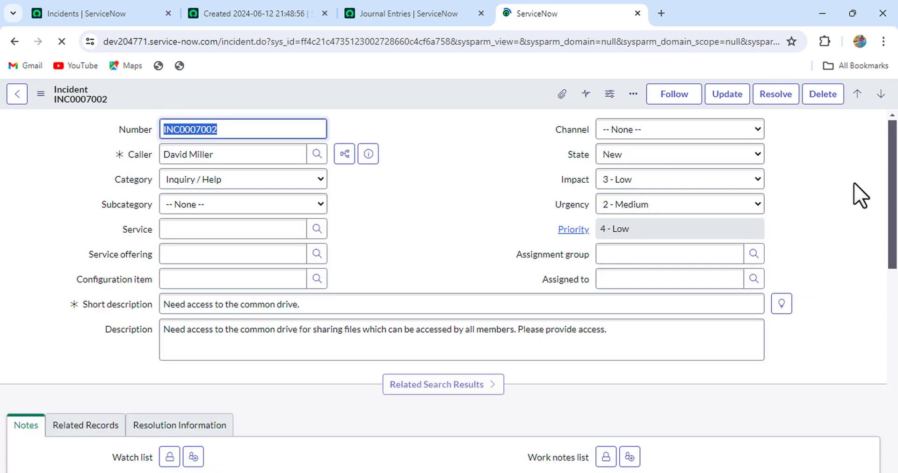
scroll(859, 195, "down", 7)
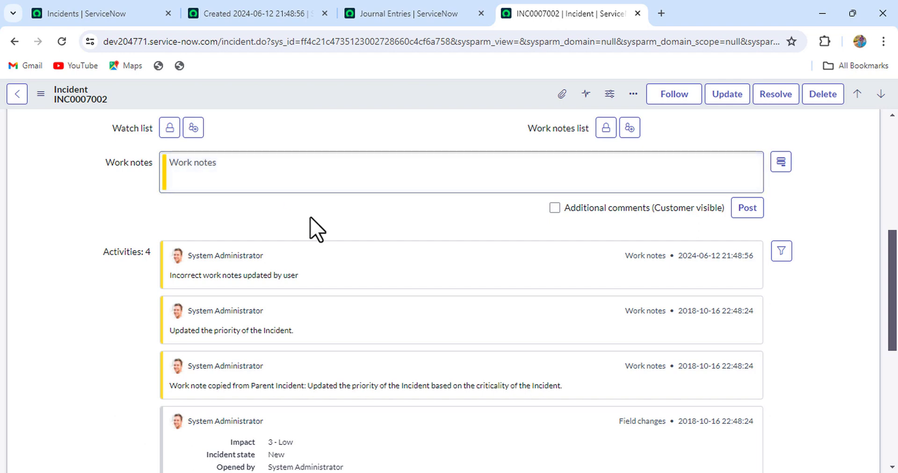
Open the Record History list (sys_history_set) and add a filter condition on the ID field.
left_click(82, 14)
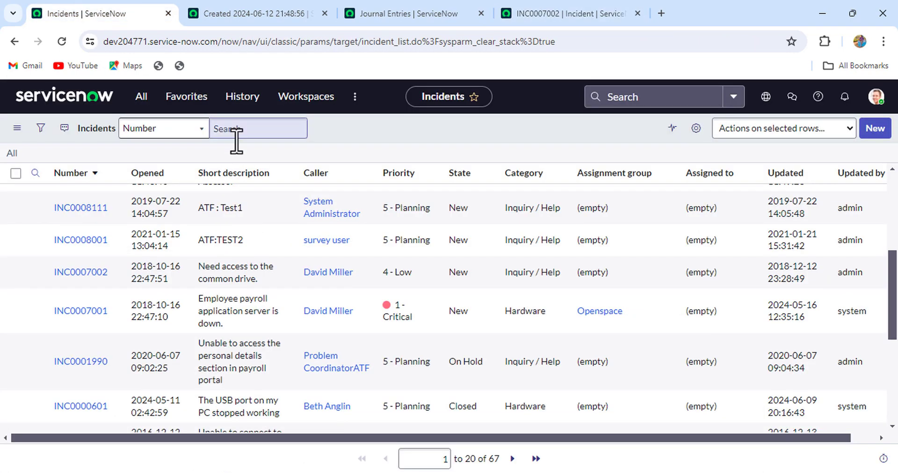
left_click(142, 99)
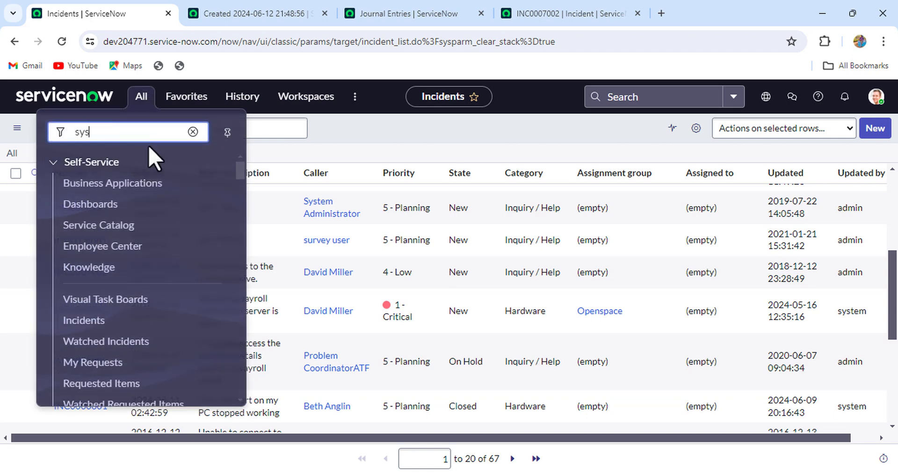
type("sys_history_set.FILTER")
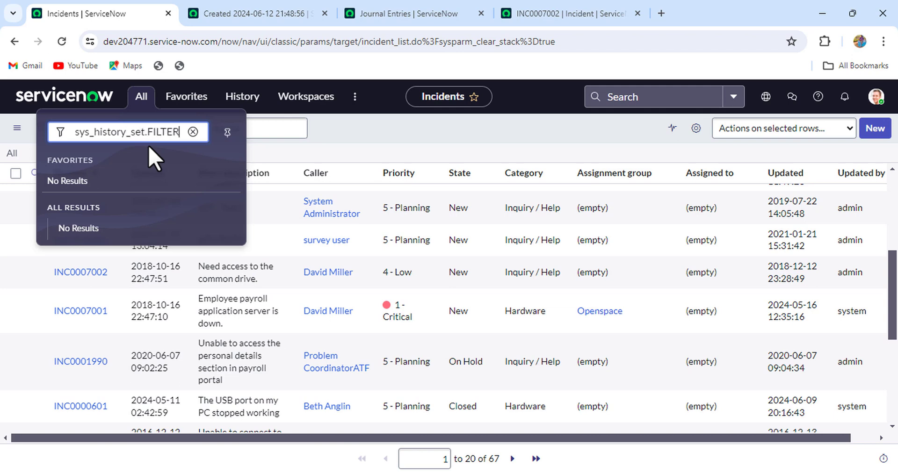
key("Return")
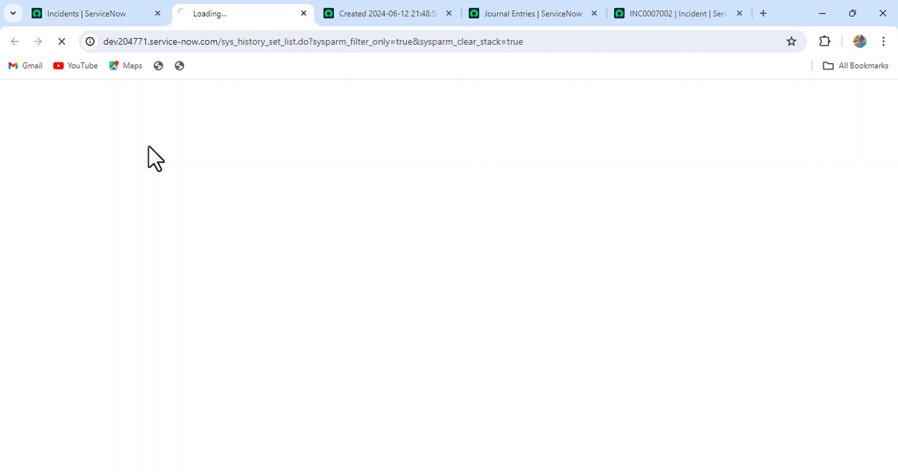
left_click(40, 95)
left_click(100, 161)
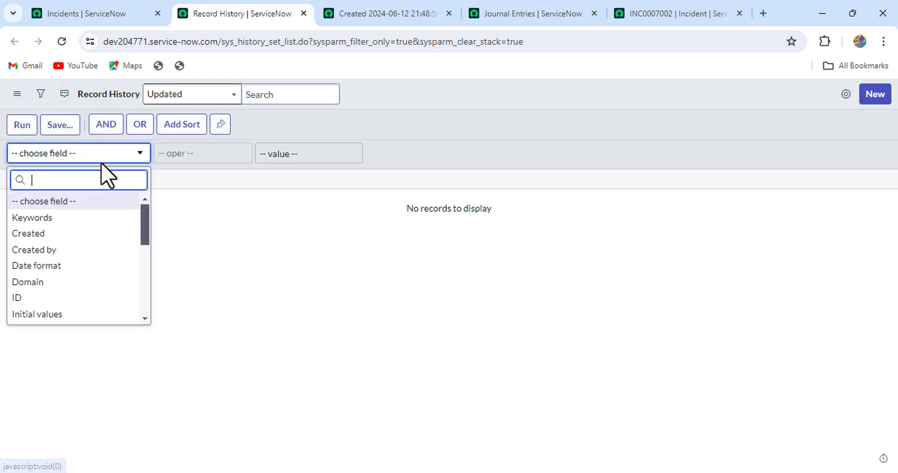
type("ID")
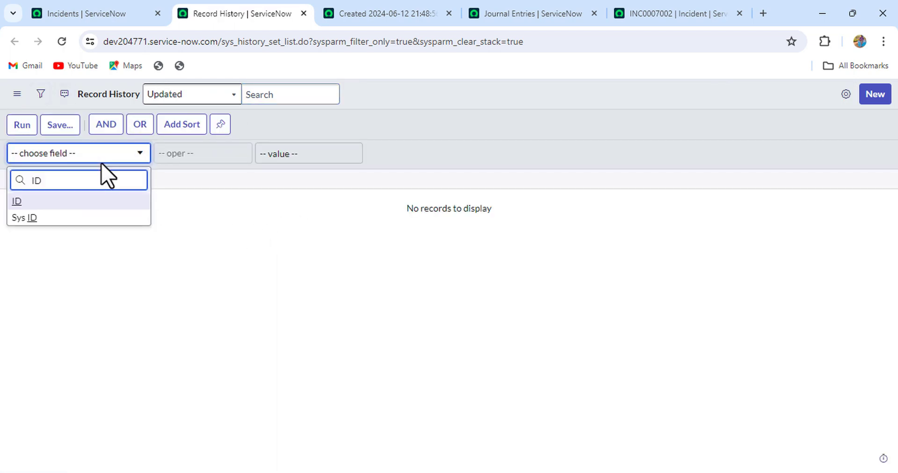
left_click(81, 201)
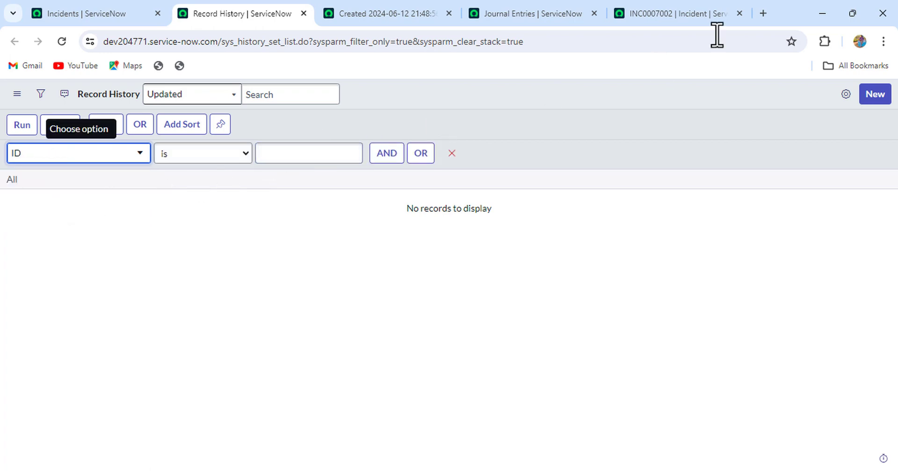
Copy INC0007002's sys_id, paste it as the ID filter value, and run the filter.
left_click(693, 18)
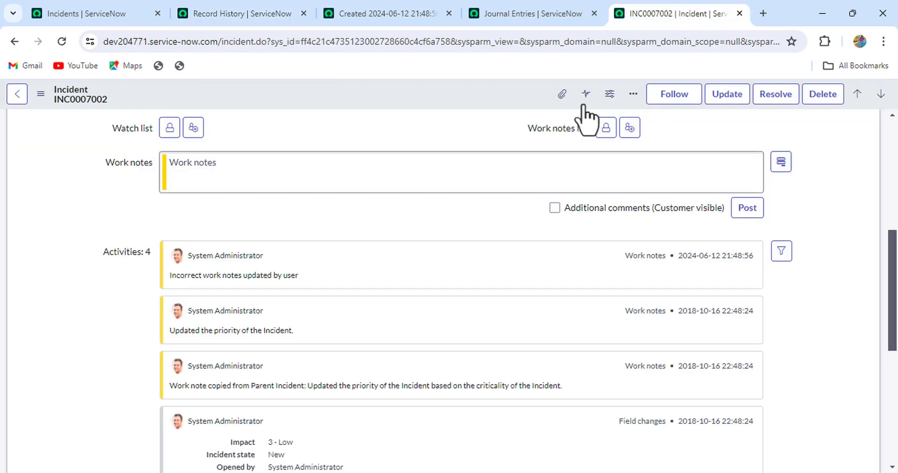
left_click(41, 93)
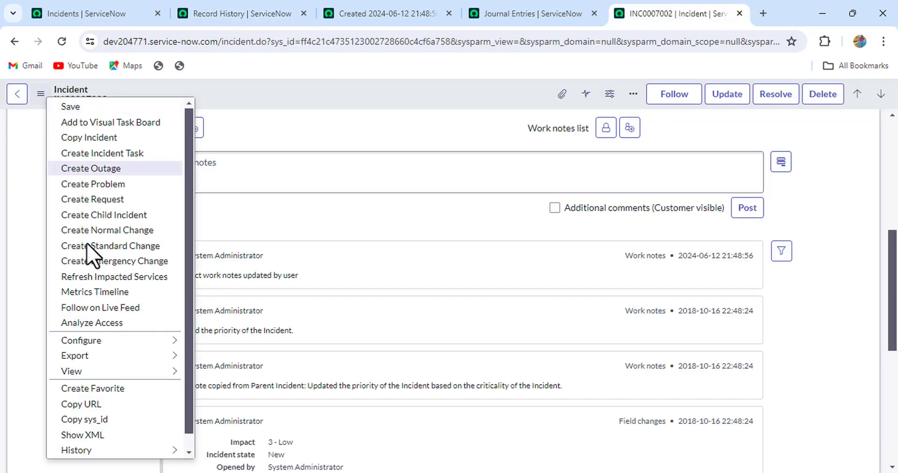
left_click(105, 419)
left_click(217, 18)
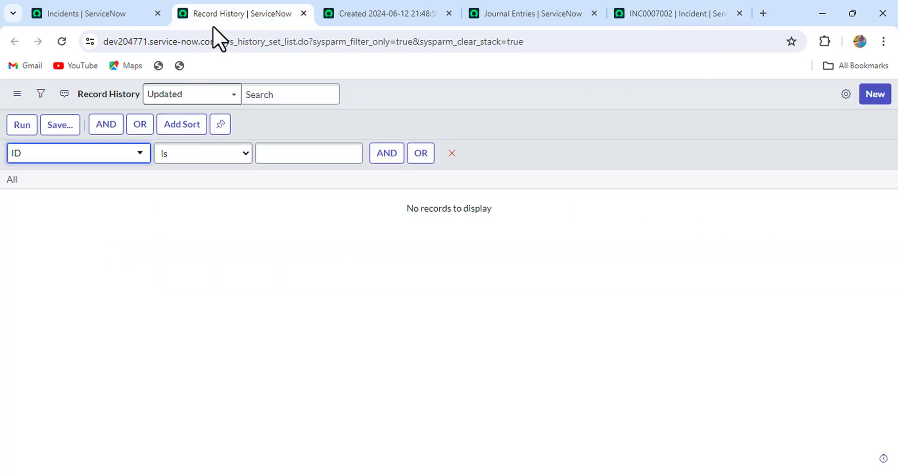
left_click(327, 155)
key("ctrl+v")
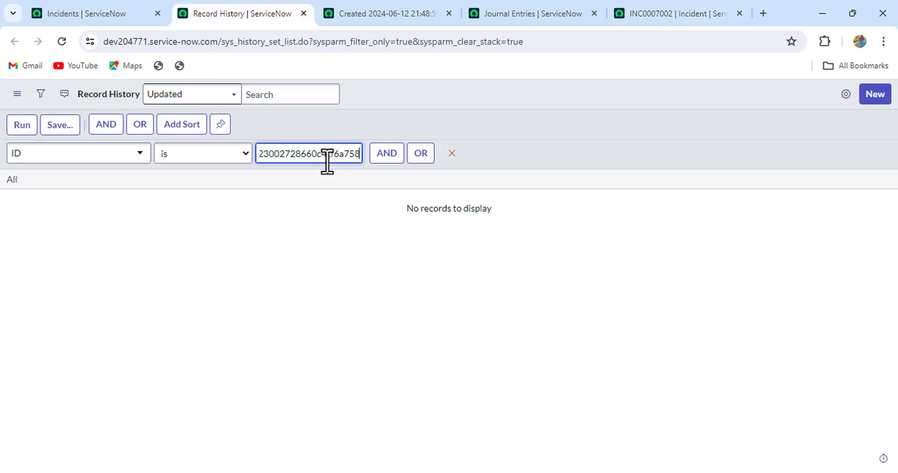
left_click(17, 125)
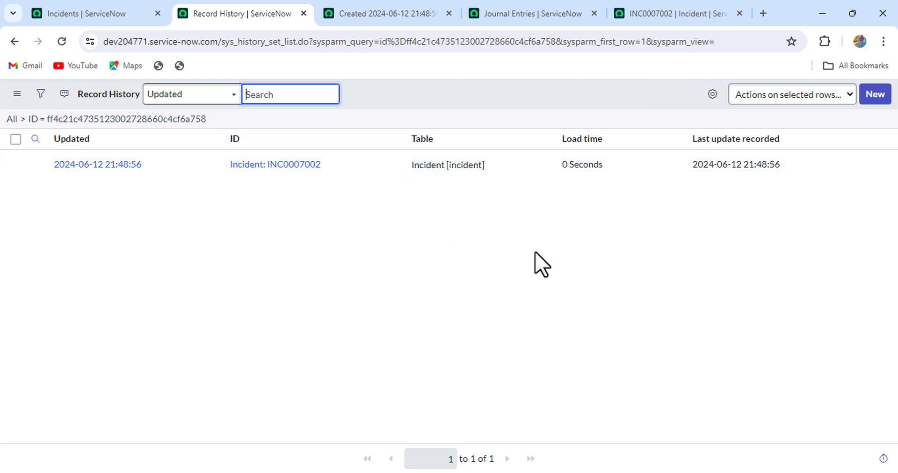
Delete the single INC0007002 history record and its 31 related histories, then go back to the incident.
left_click(15, 164)
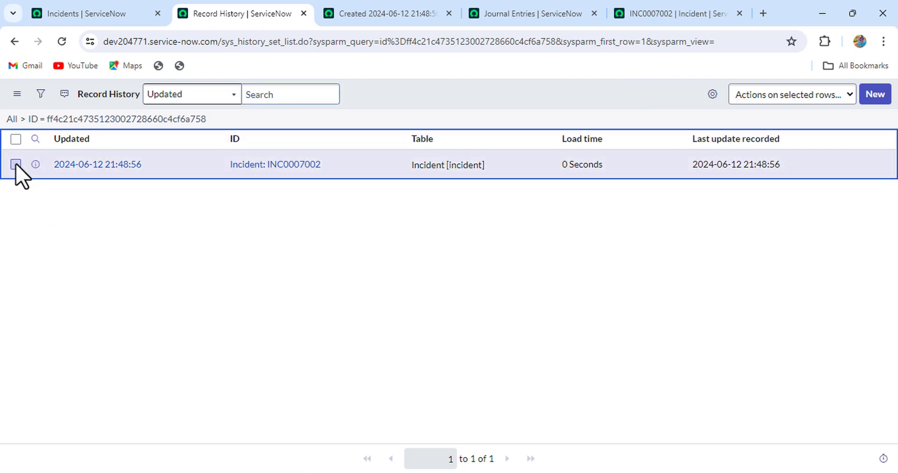
left_click(800, 96)
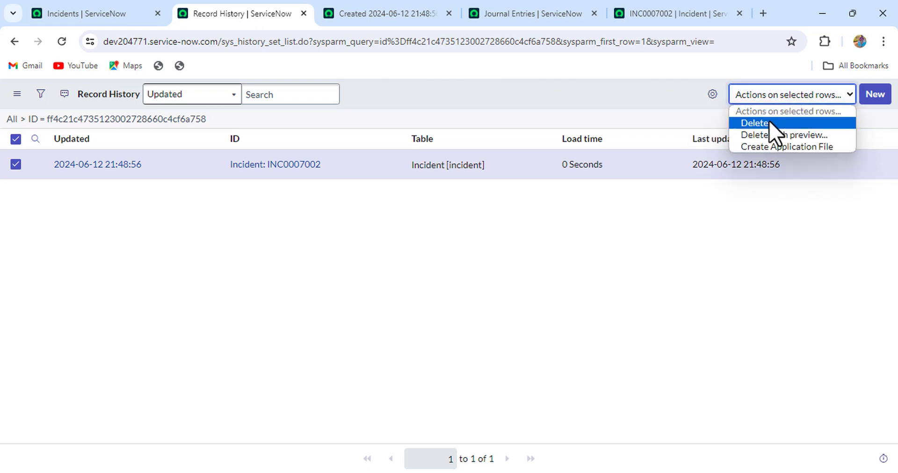
left_click(775, 132)
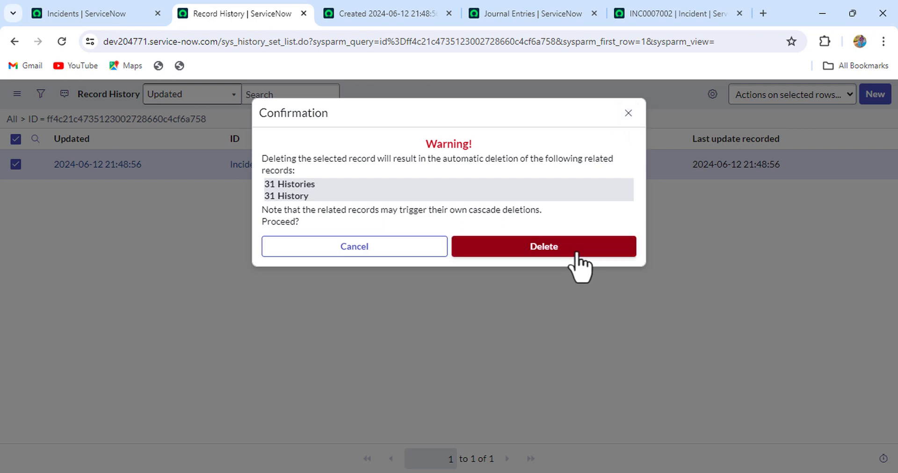
left_click(576, 248)
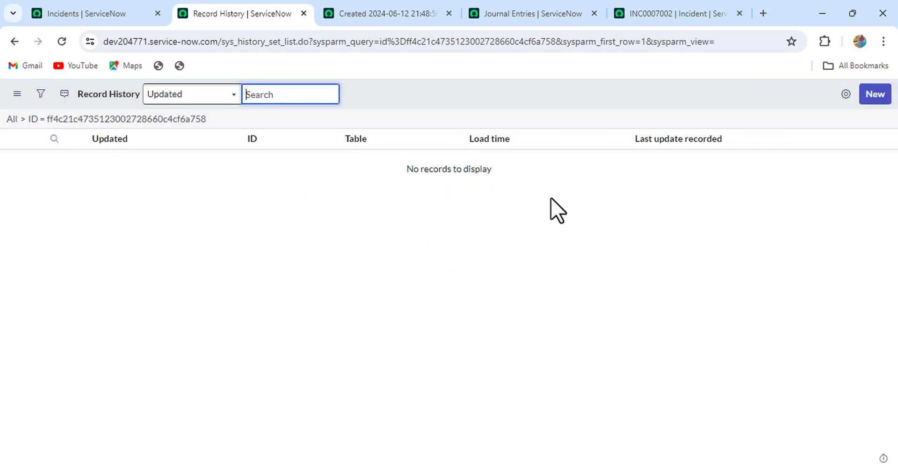
left_click(664, 18)
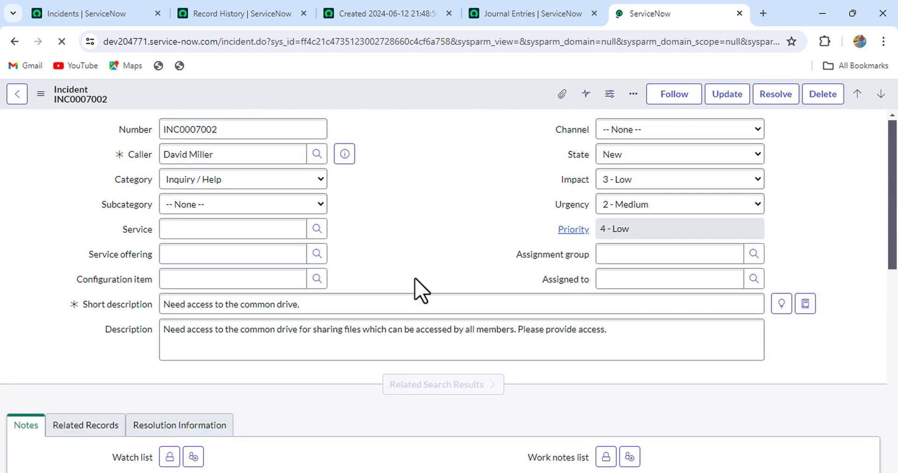
Review the incident's Activities and compare them against the Journal Entries, Sys Audit and Record History tabs.
scroll(778, 366, "down", 7)
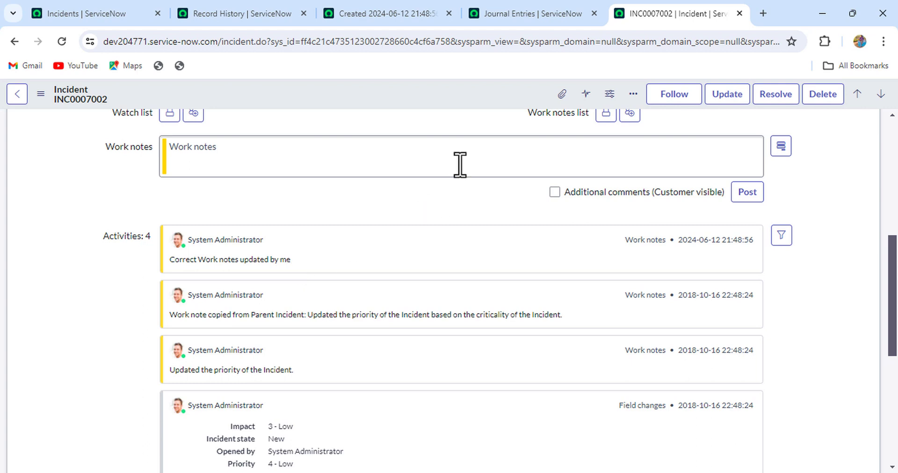
left_click(531, 5)
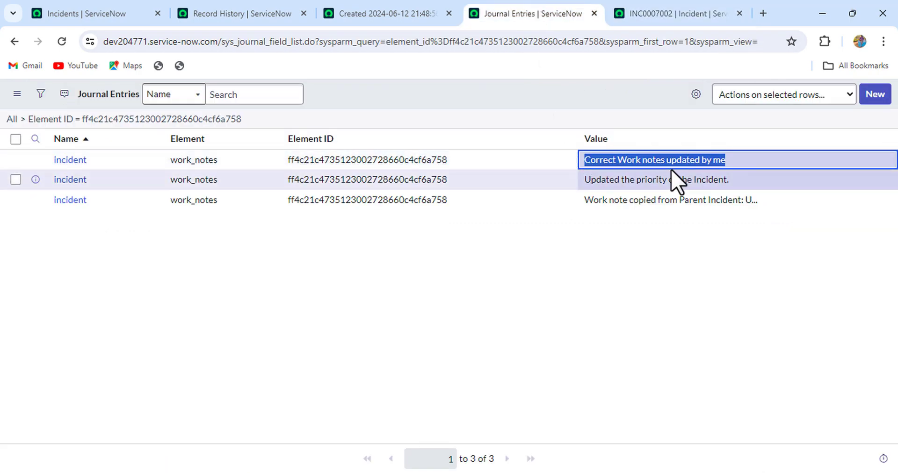
left_click(374, 18)
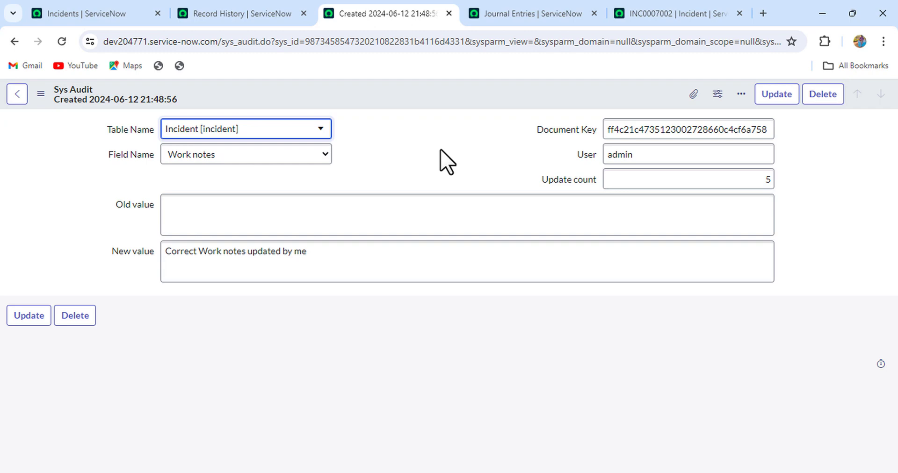
left_click(257, 15)
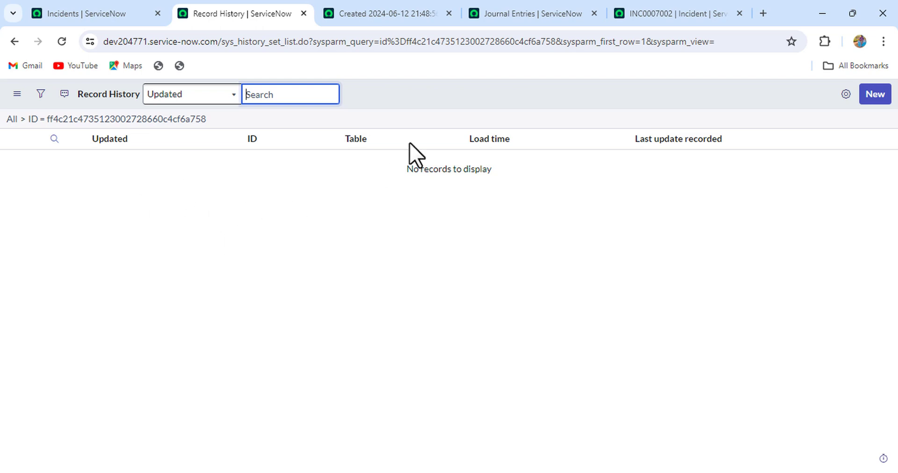
left_click(678, 14)
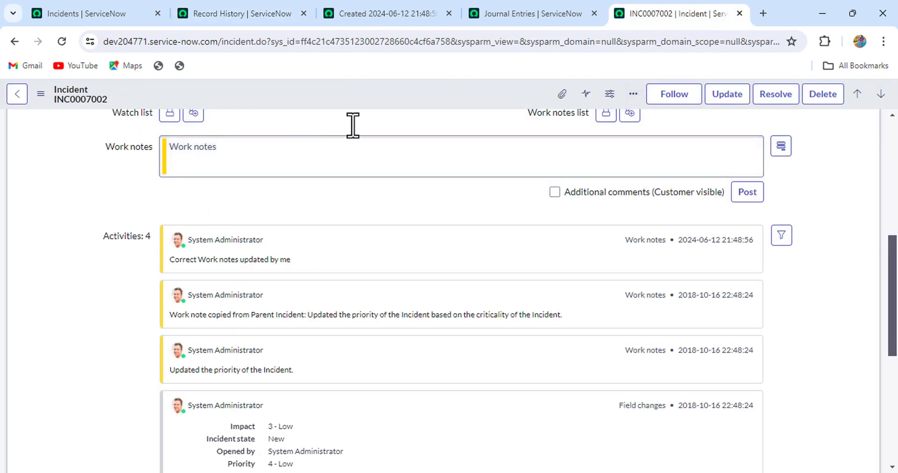
left_click(235, 11)
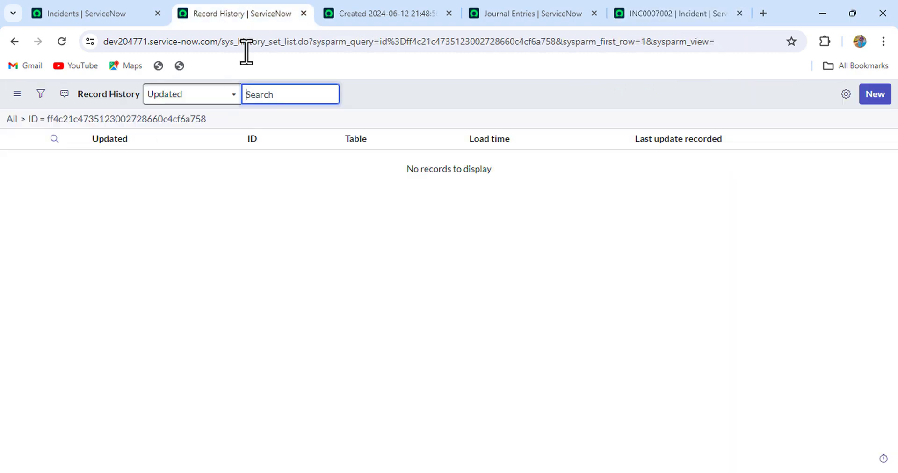
left_click(403, 18)
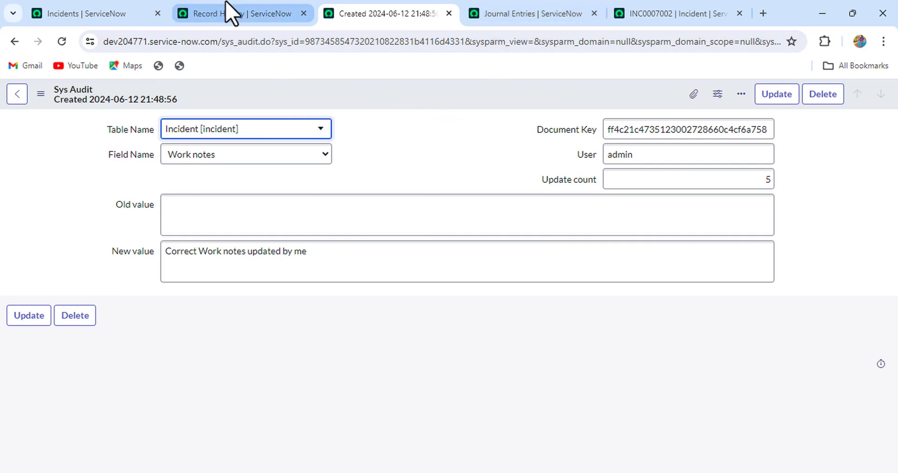
left_click(230, 12)
left_click(62, 41)
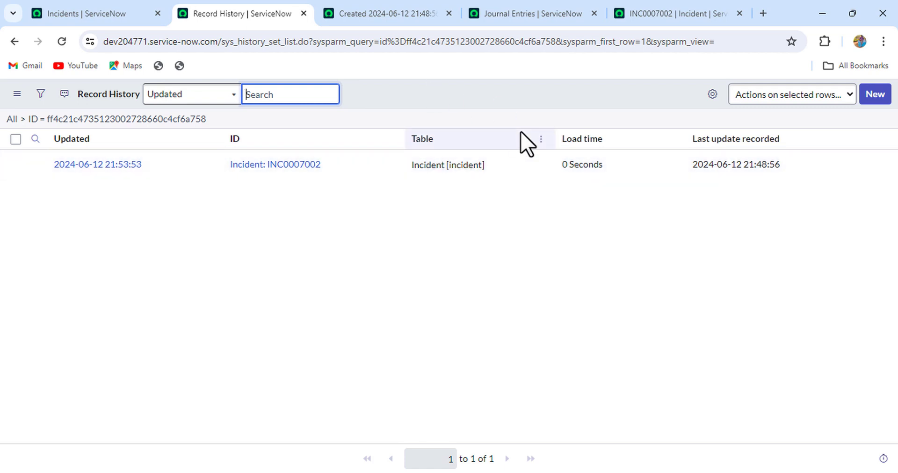
mouse_move(539, 35)
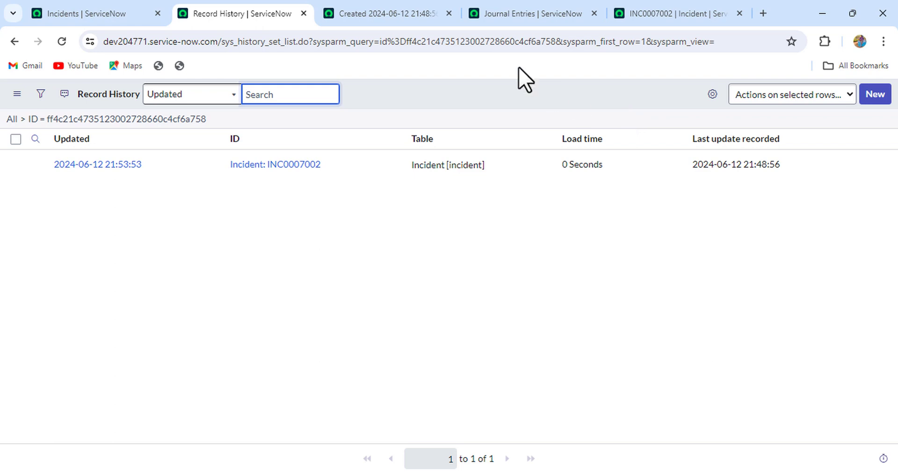
left_click(406, 9)
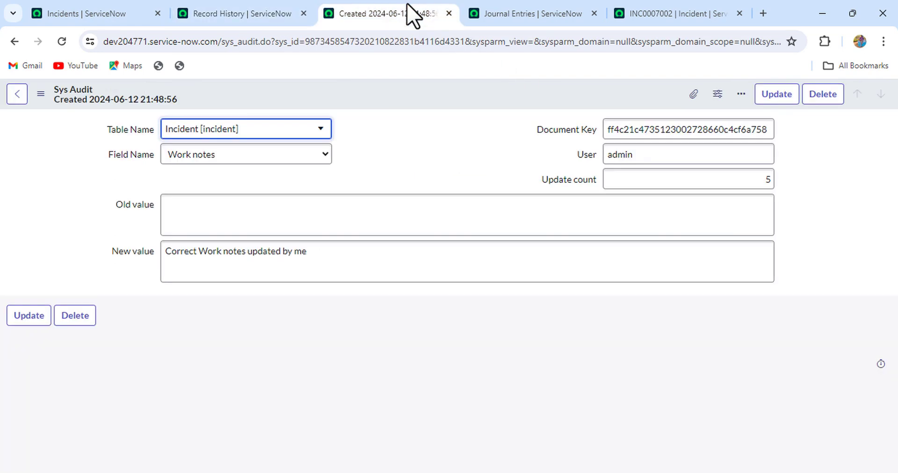
left_click(243, 15)
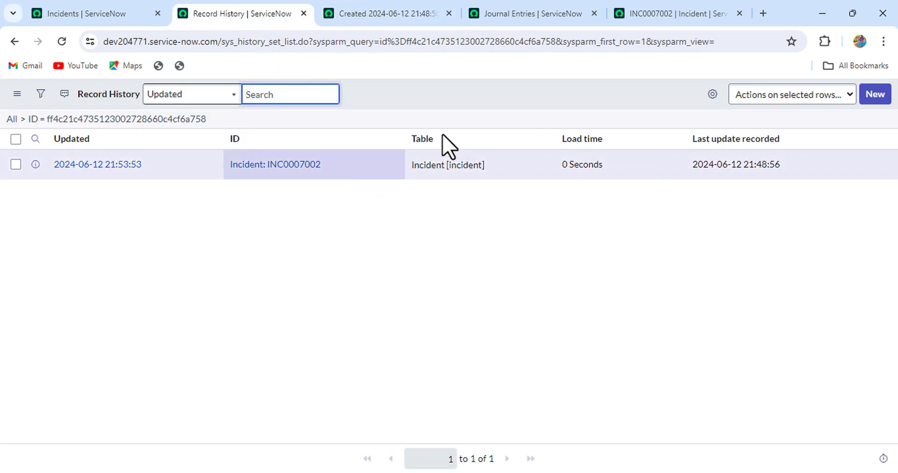